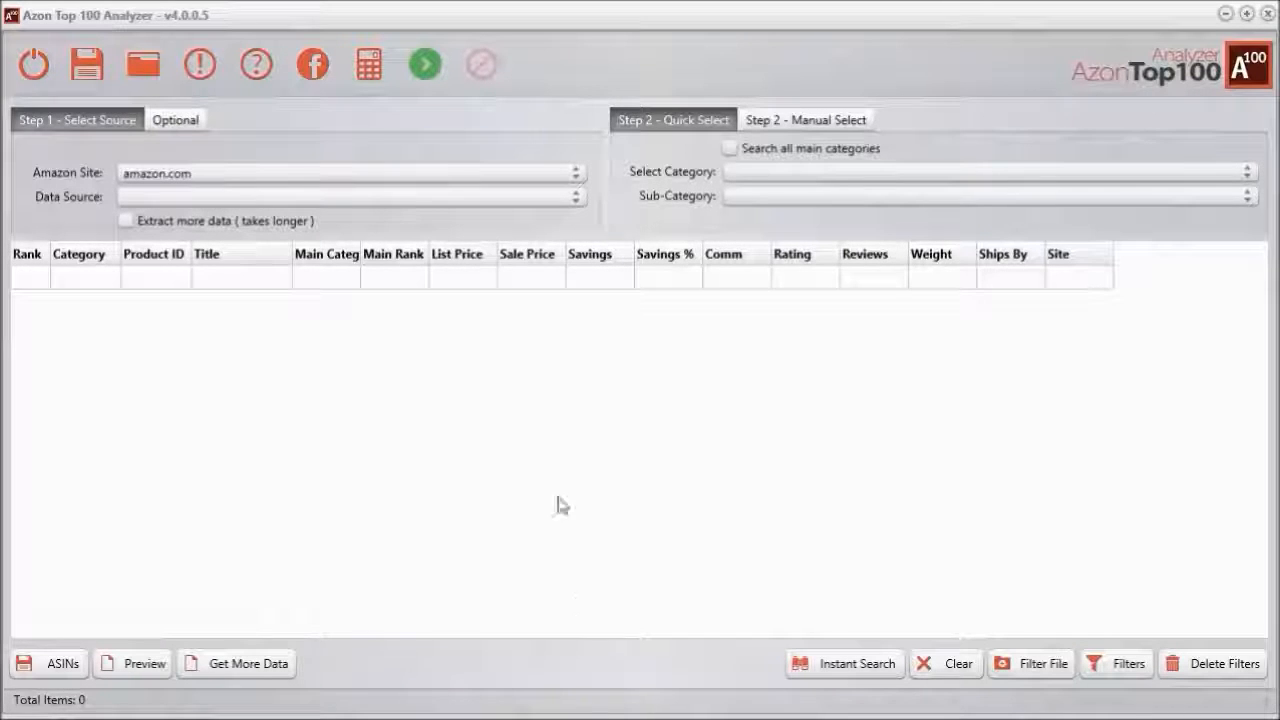
# Step: Set the data source to Best Sellers, the category to Baby and the sub-category to Car Seats
pyautogui.click(465, 200)
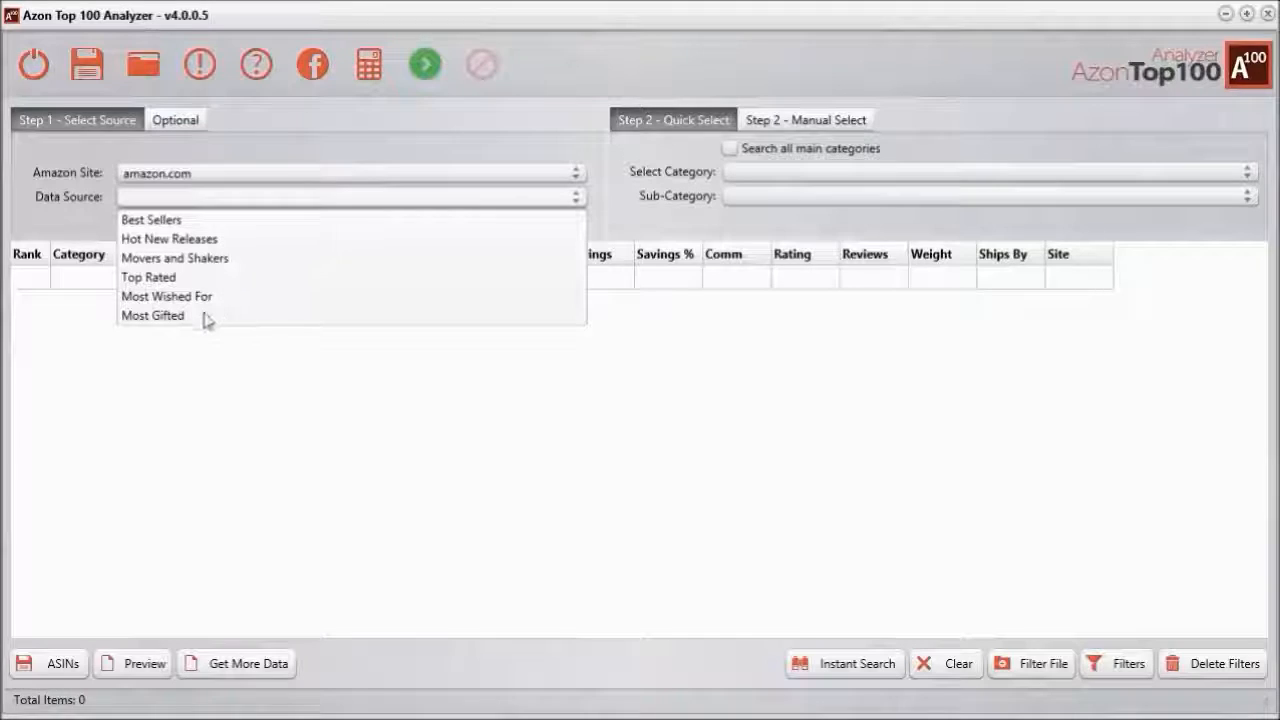
pyautogui.click(176, 221)
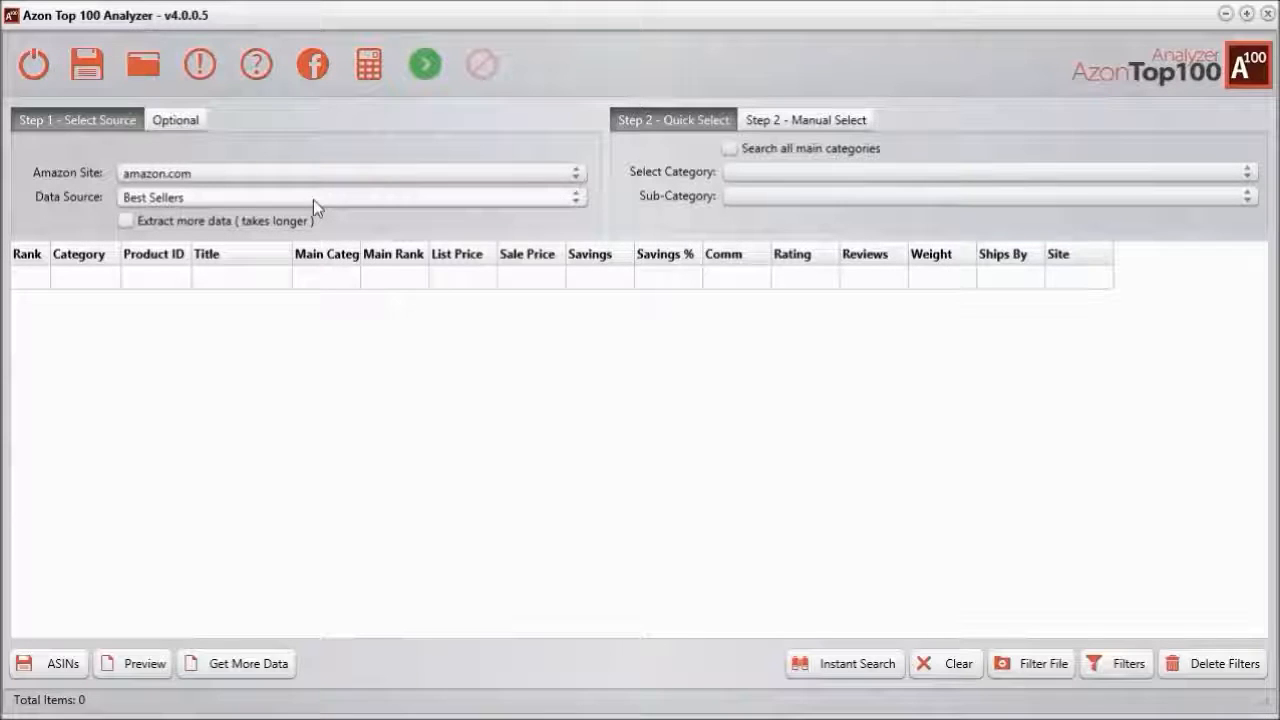
pyautogui.click(782, 172)
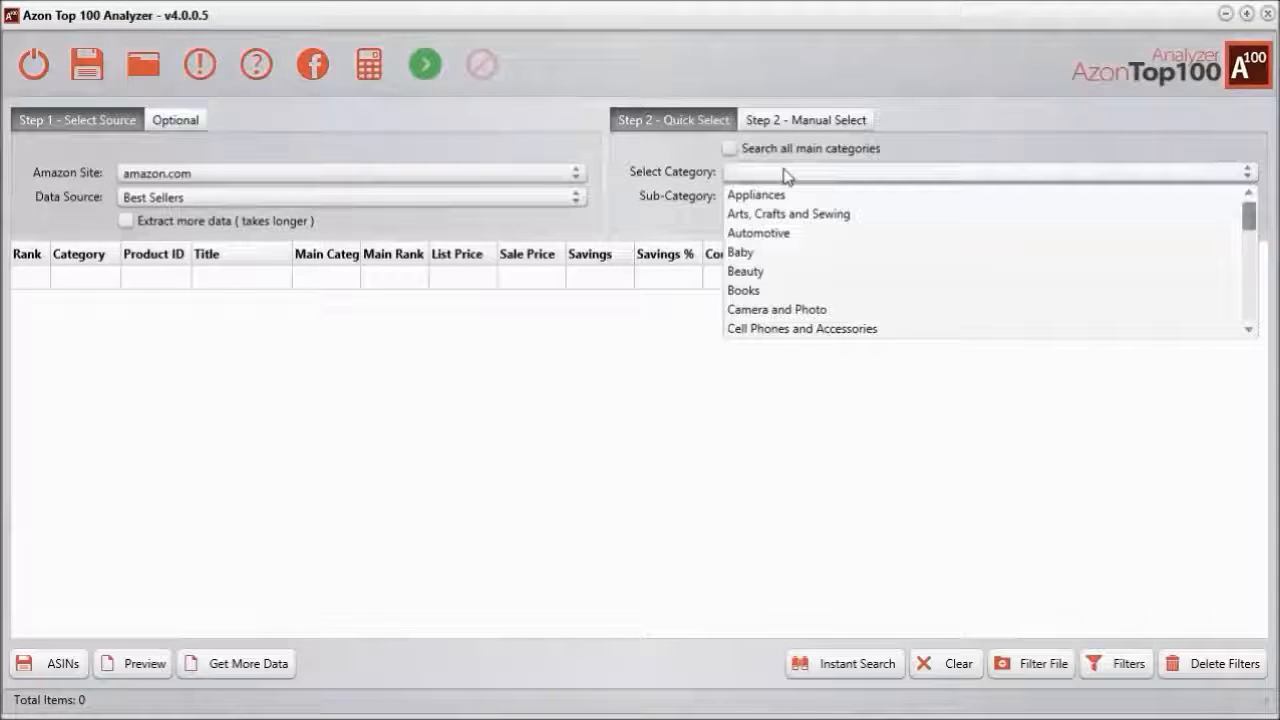
pyautogui.click(785, 254)
pyautogui.click(796, 198)
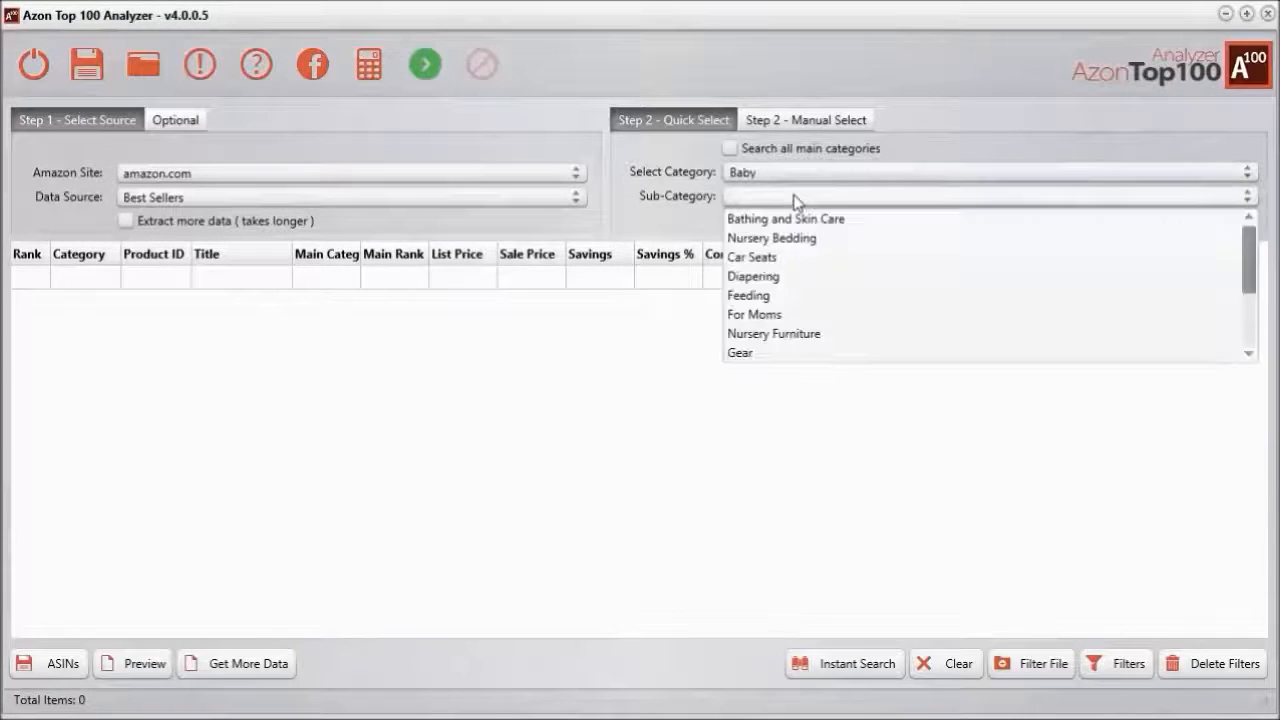
pyautogui.click(770, 259)
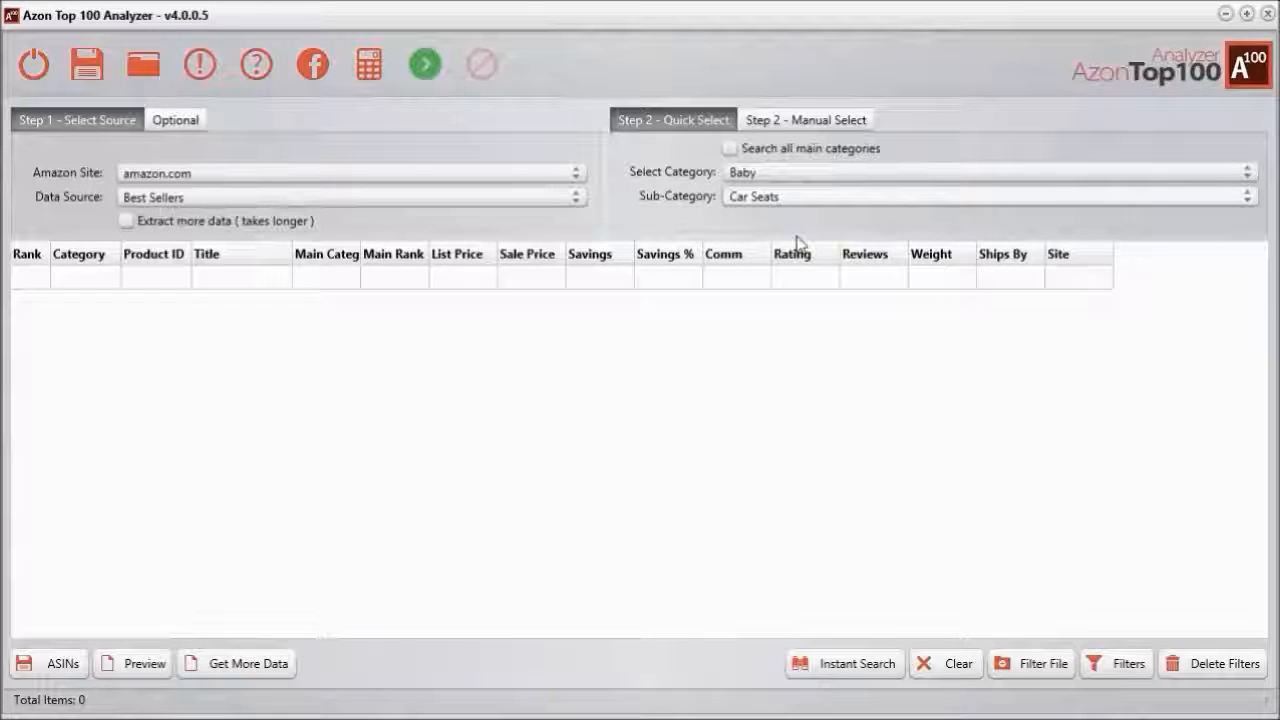
# Step: Examine the manual category-link entry as an alternative to the quick category selection, ending on the quick selection
pyautogui.click(826, 116)
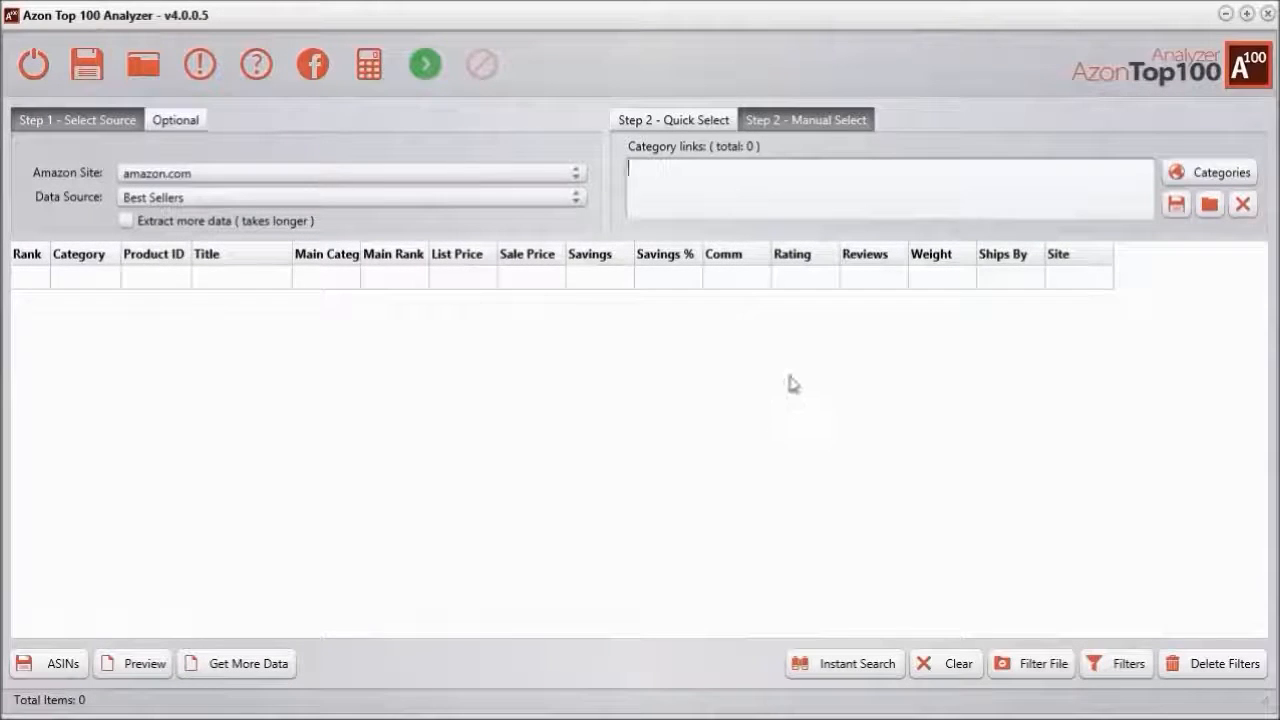
pyautogui.click(700, 124)
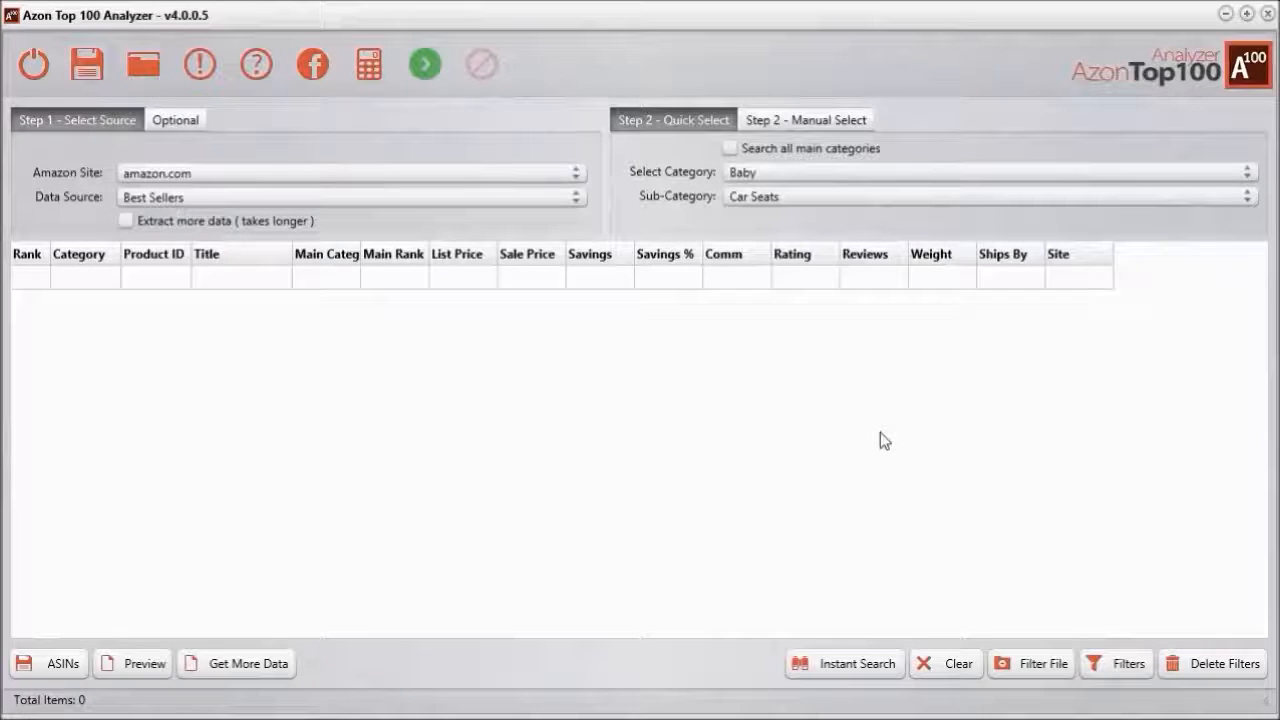
pyautogui.click(815, 122)
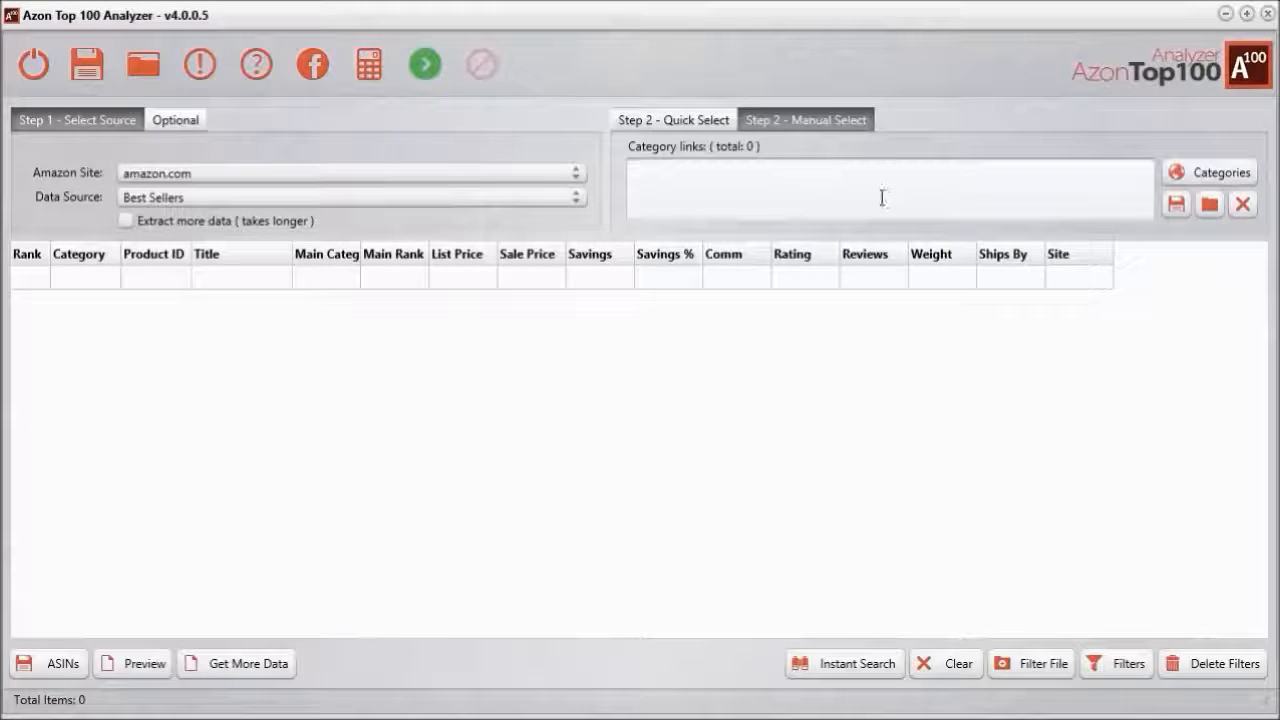
pyautogui.click(880, 194)
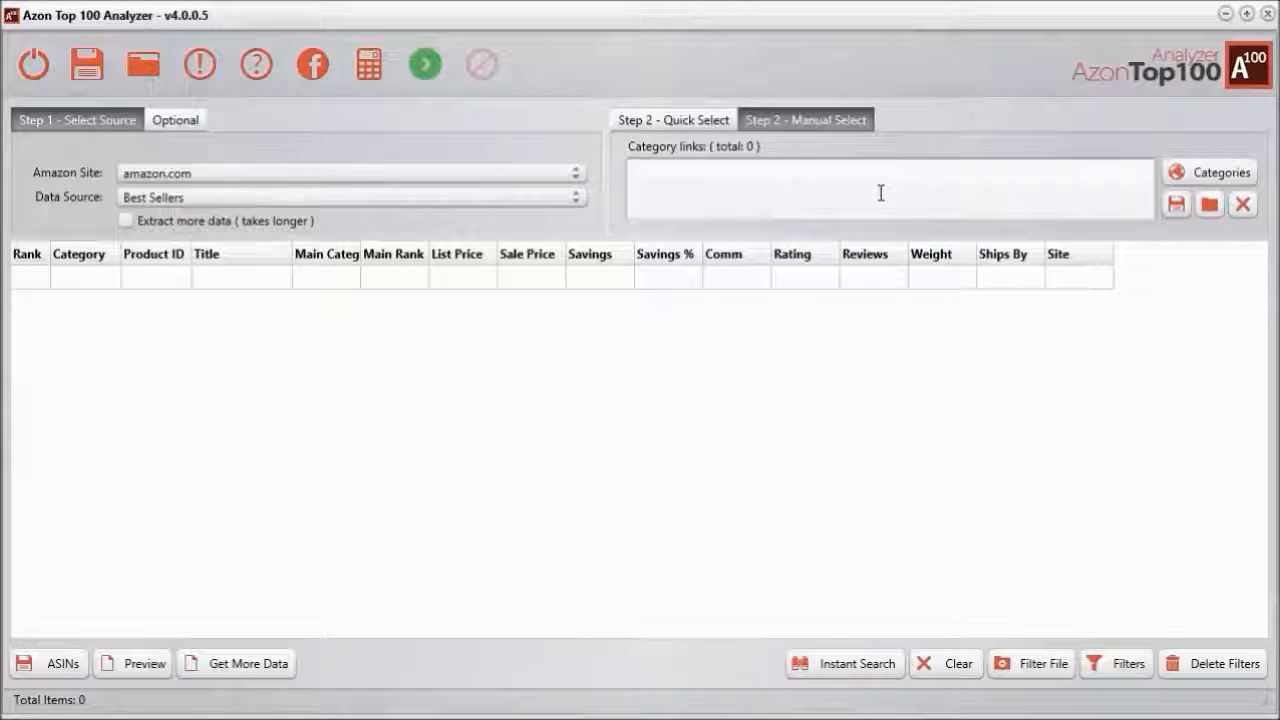
pyautogui.click(668, 120)
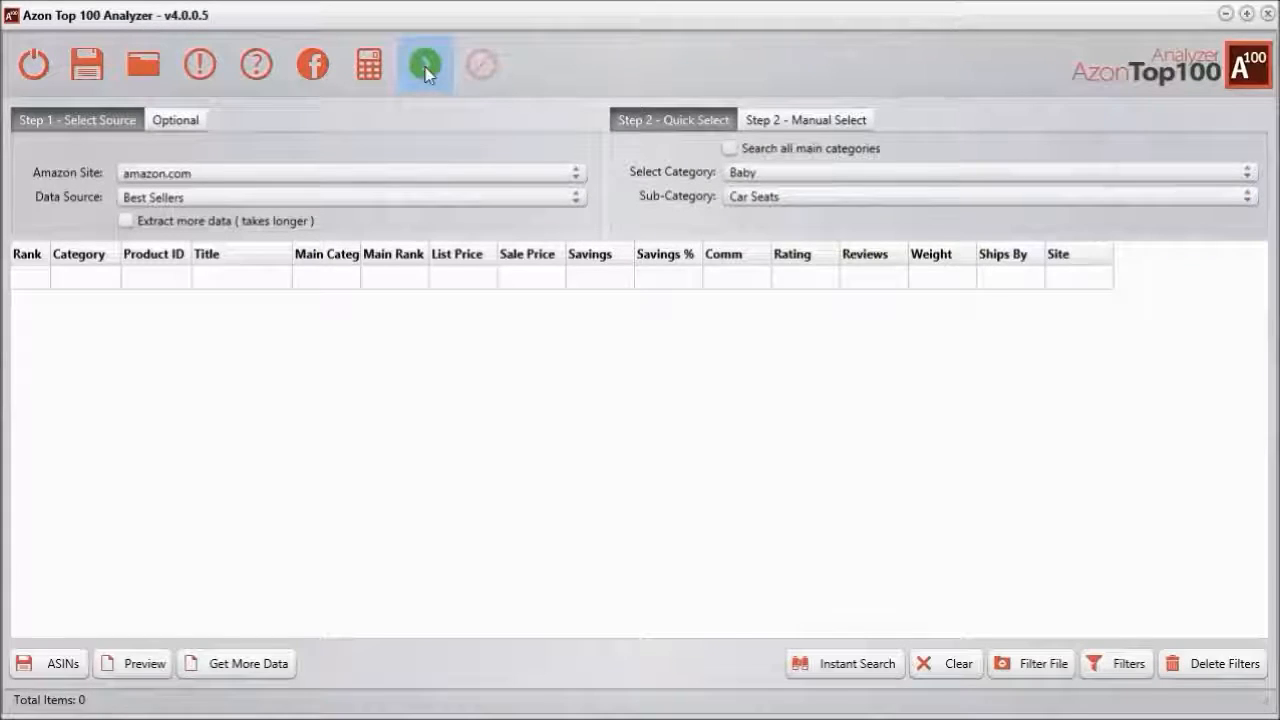
# Step: Extract the Best Sellers list for Car Seats and fetch the additional data for the listed products
pyautogui.click(425, 67)
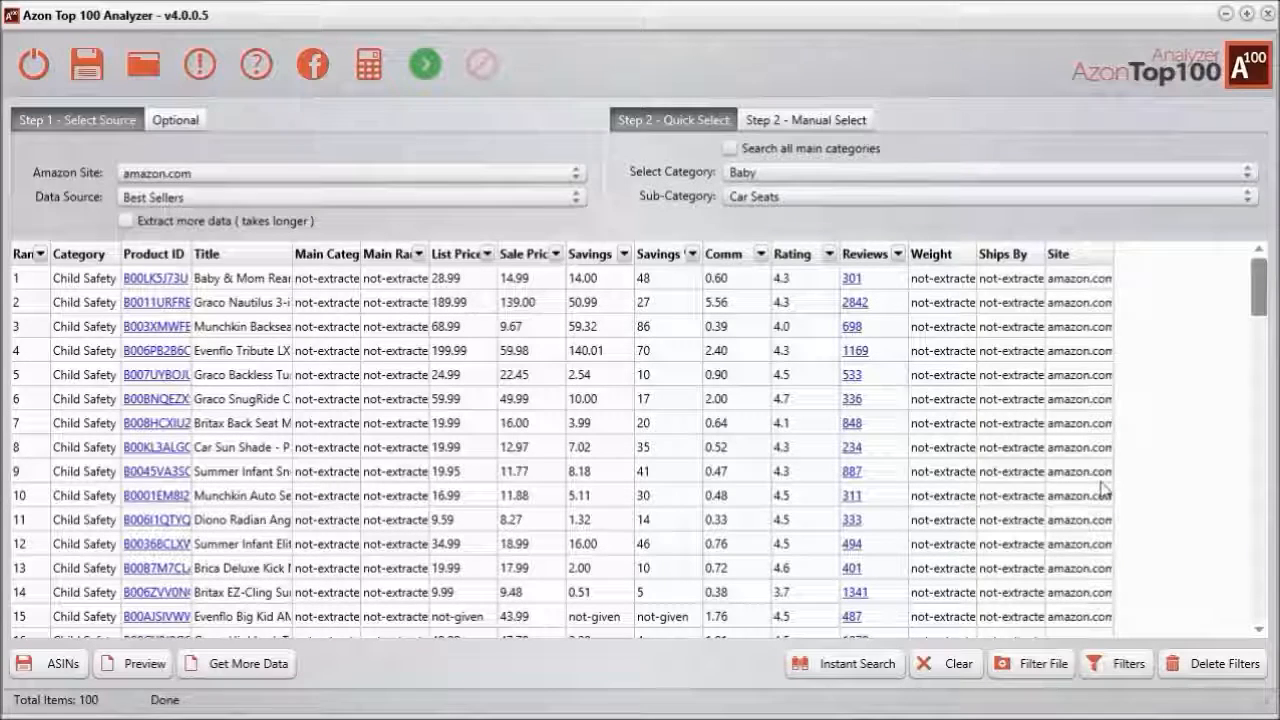
pyautogui.click(262, 668)
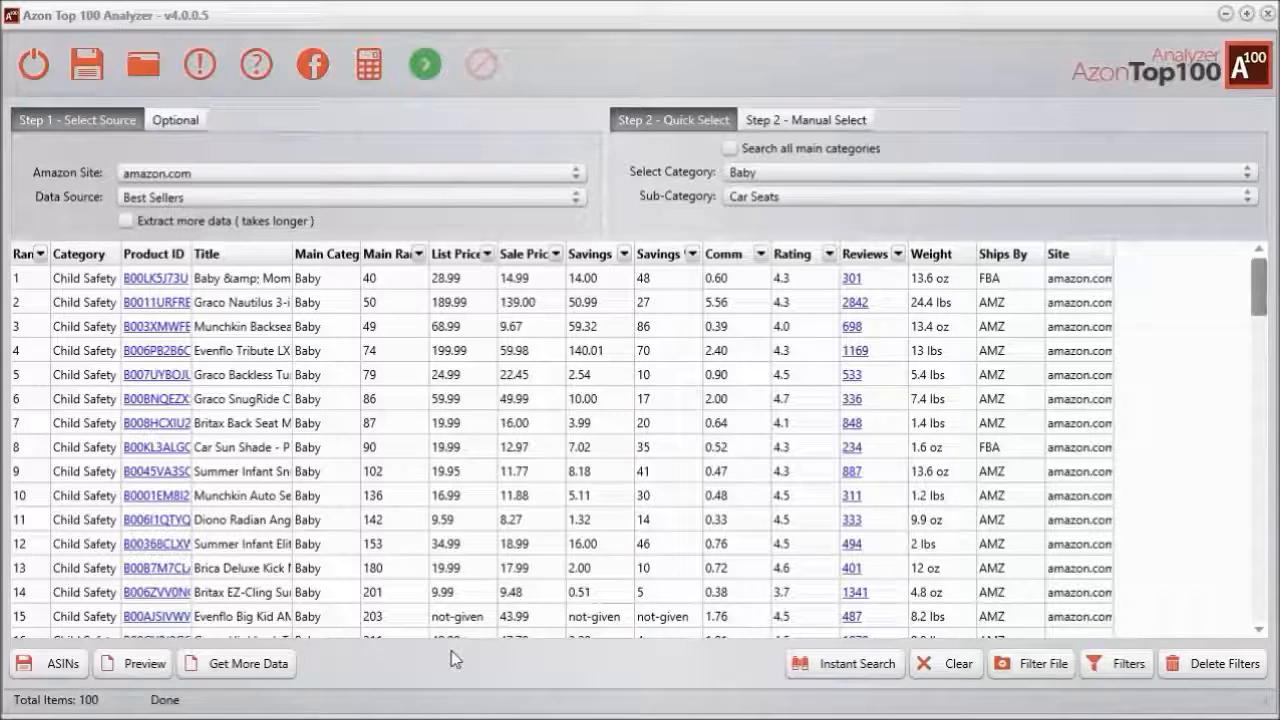
# Step: Preview the extracted products as an illustrated report, sort it by Main Rank in ascending order and look through it
pyautogui.click(142, 672)
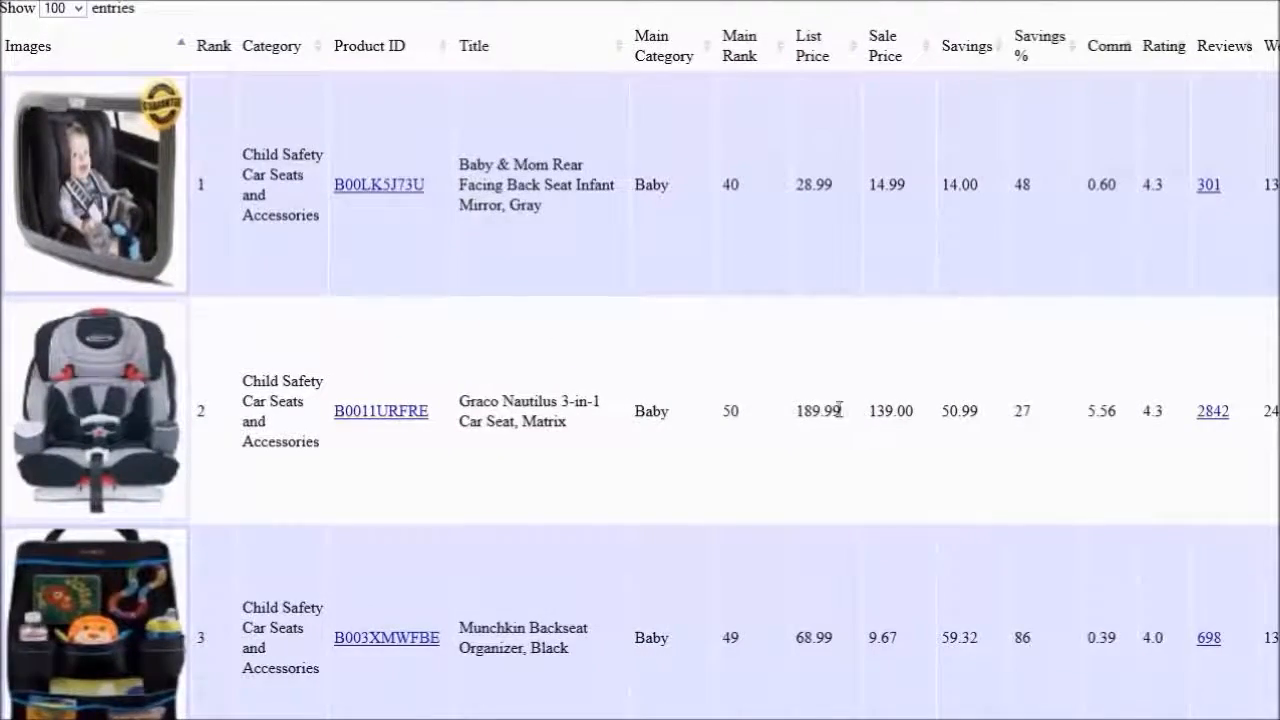
pyautogui.scroll(-20, 838, 410)
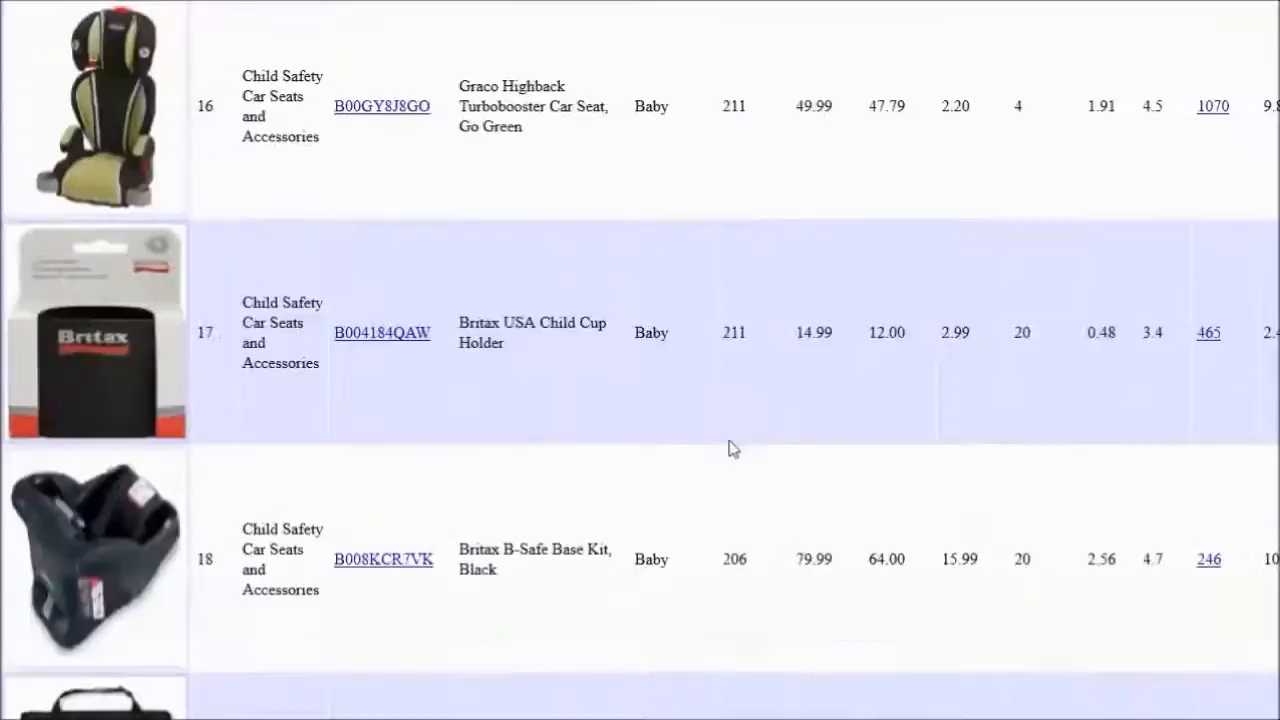
pyautogui.scroll(20, 729, 448)
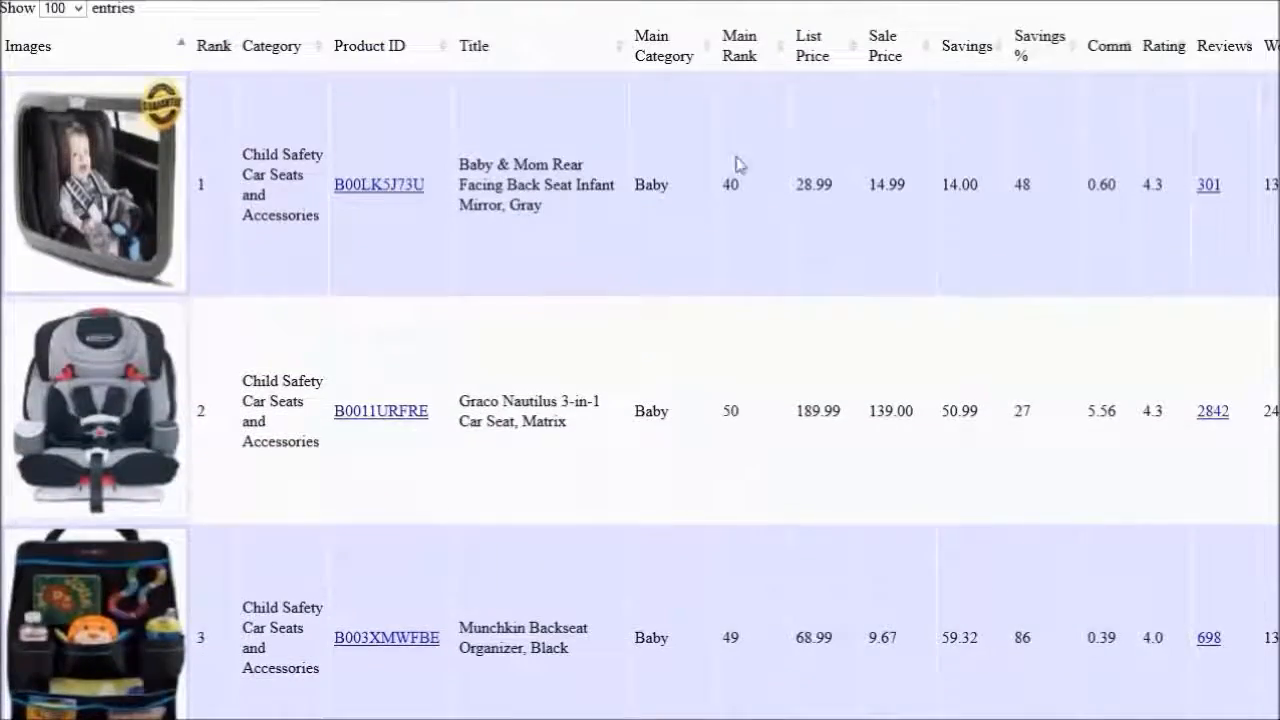
pyautogui.click(740, 56)
pyautogui.click(740, 56)
pyautogui.click(740, 56)
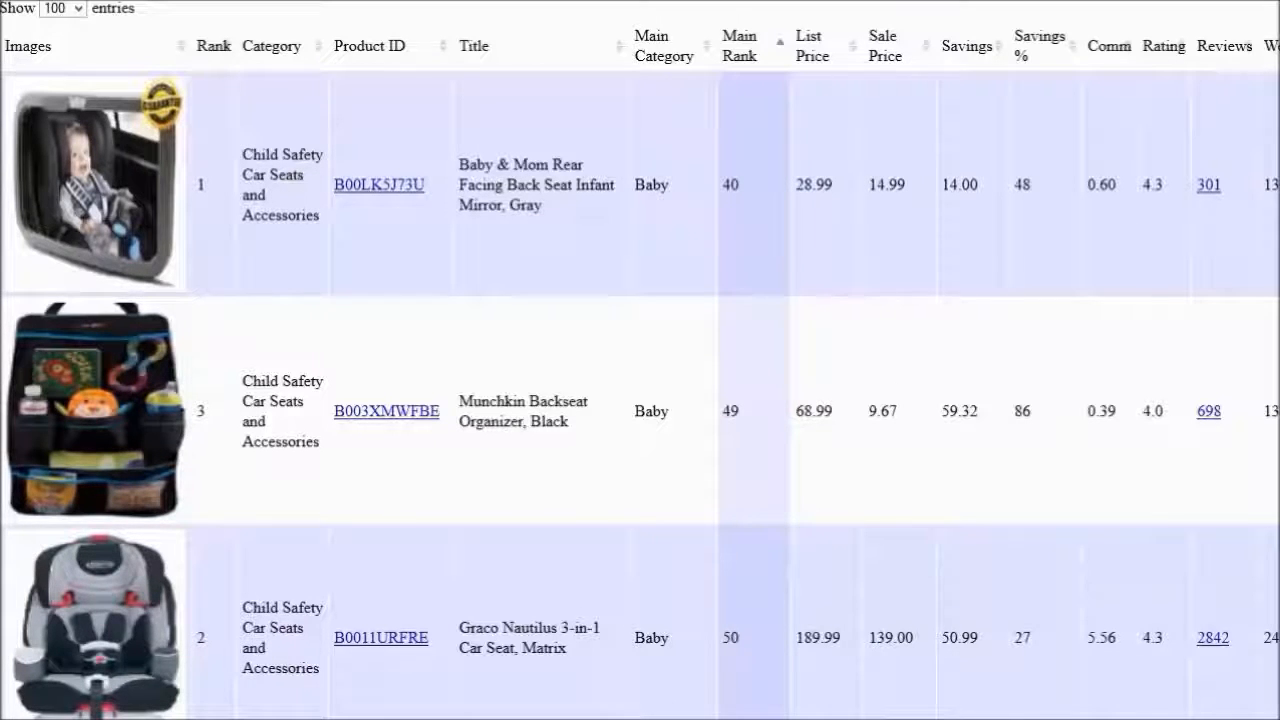
pyautogui.scroll(-8, 672, 456)
pyautogui.scroll(8, 623, 580)
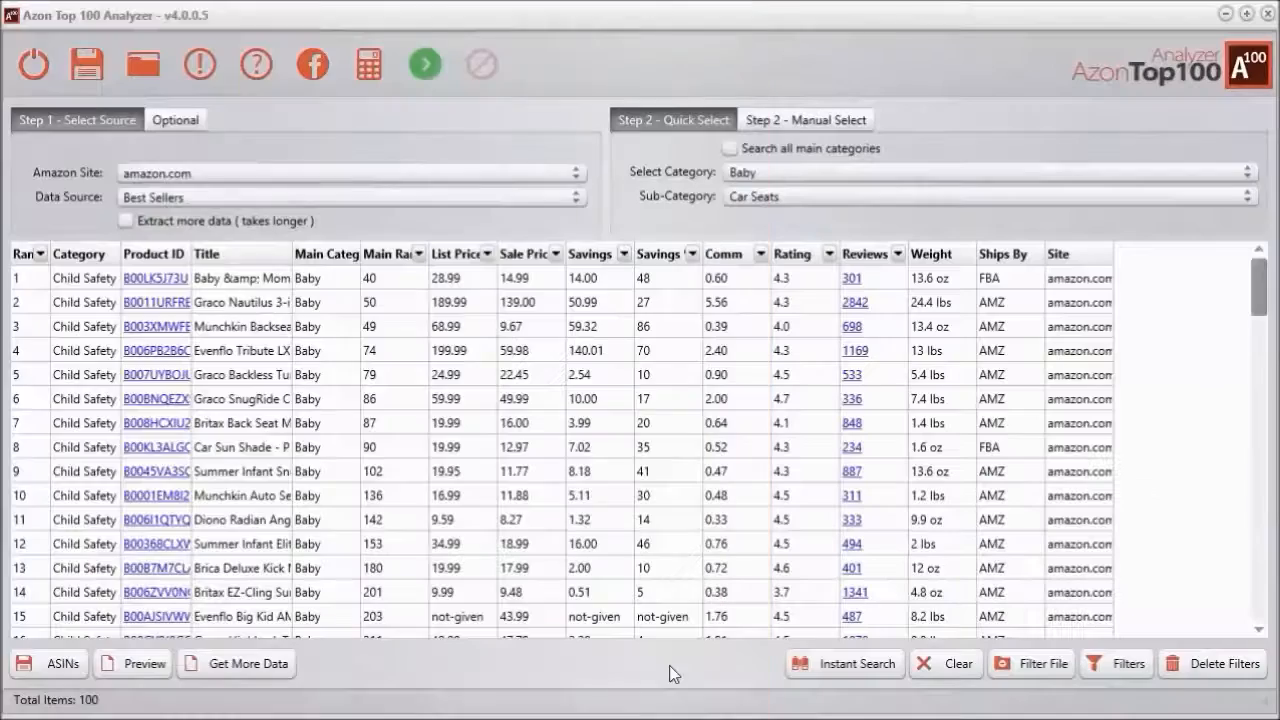
# Step: Try an instant search for "bab" in the results, clear the term and hide the search field
pyautogui.click(836, 668)
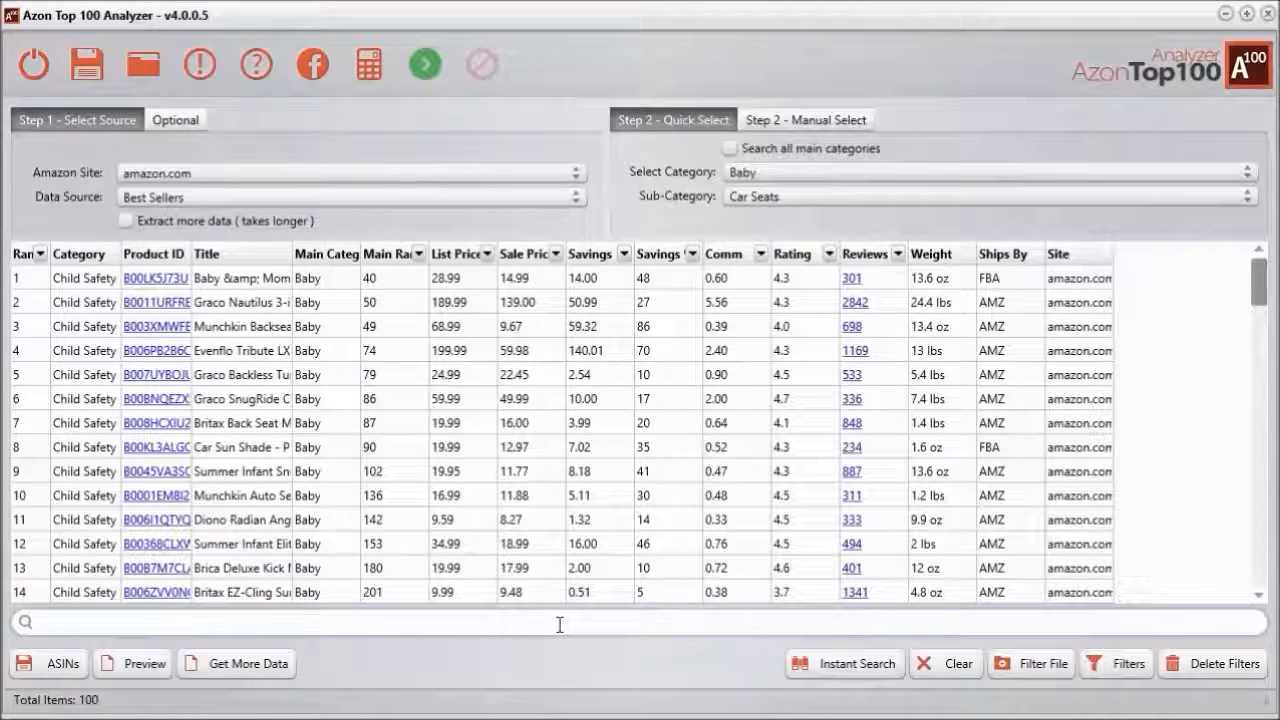
pyautogui.write('bab')
pyautogui.press('BackSpace')
pyautogui.press('BackSpace')
pyautogui.press('BackSpace')
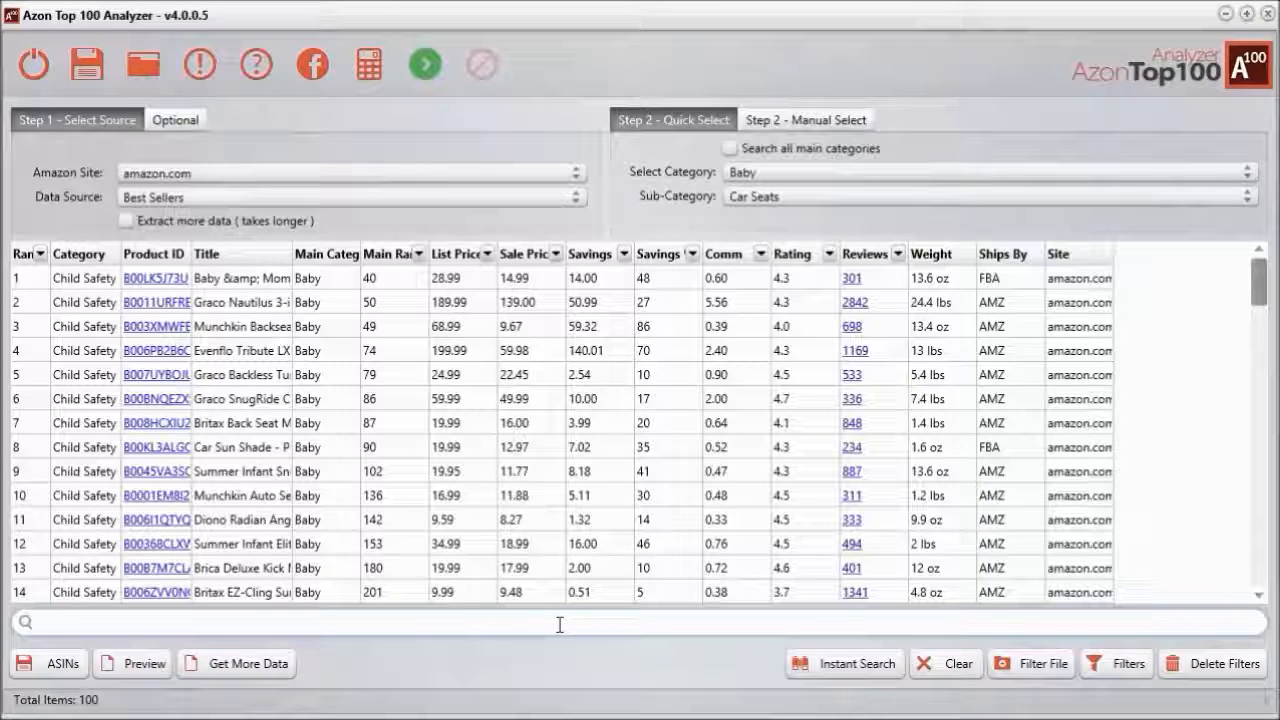
pyautogui.click(845, 663)
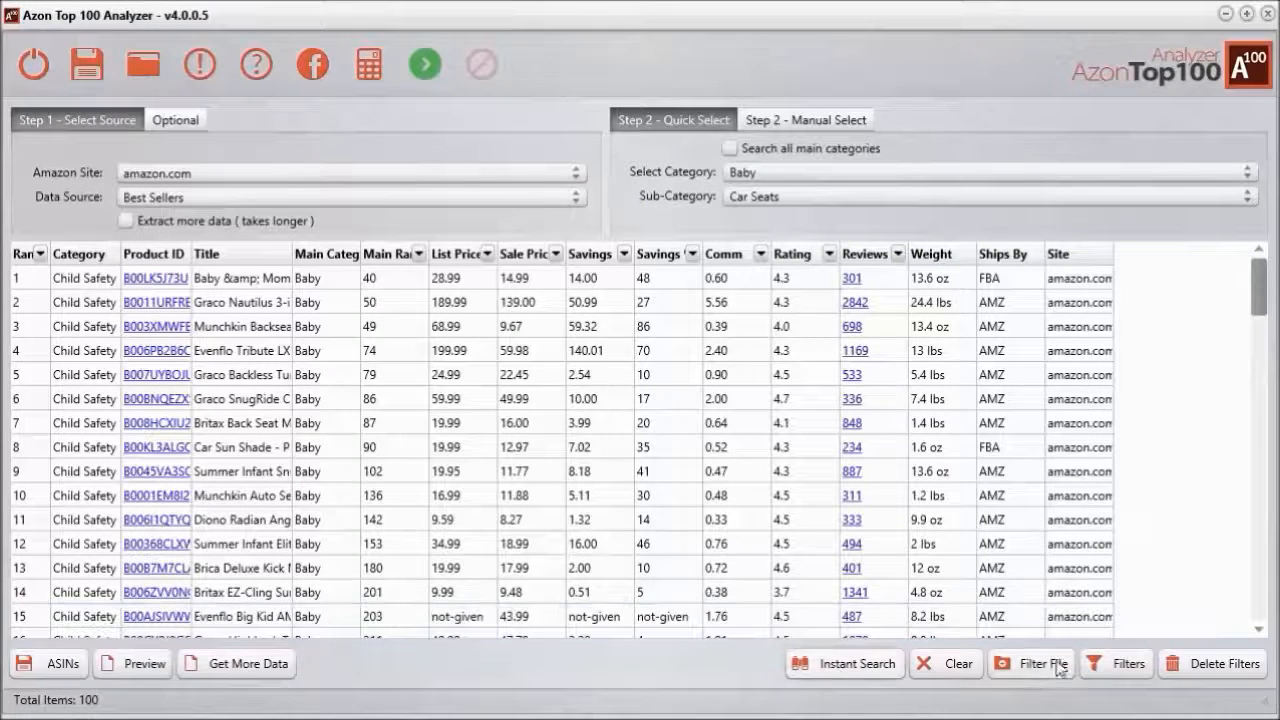
# Step: Create a filter for the results with List Price greater than 10
pyautogui.click(1112, 664)
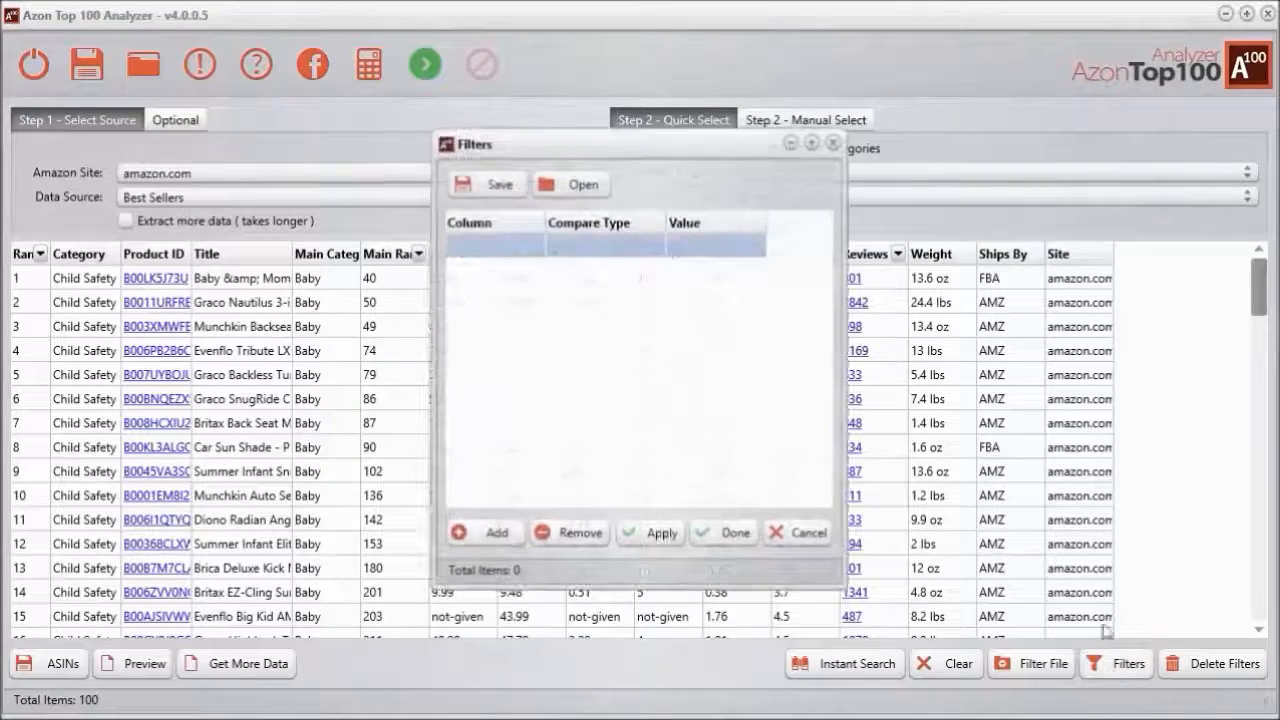
pyautogui.moveTo(706, 152); pyautogui.dragTo(666, 156)
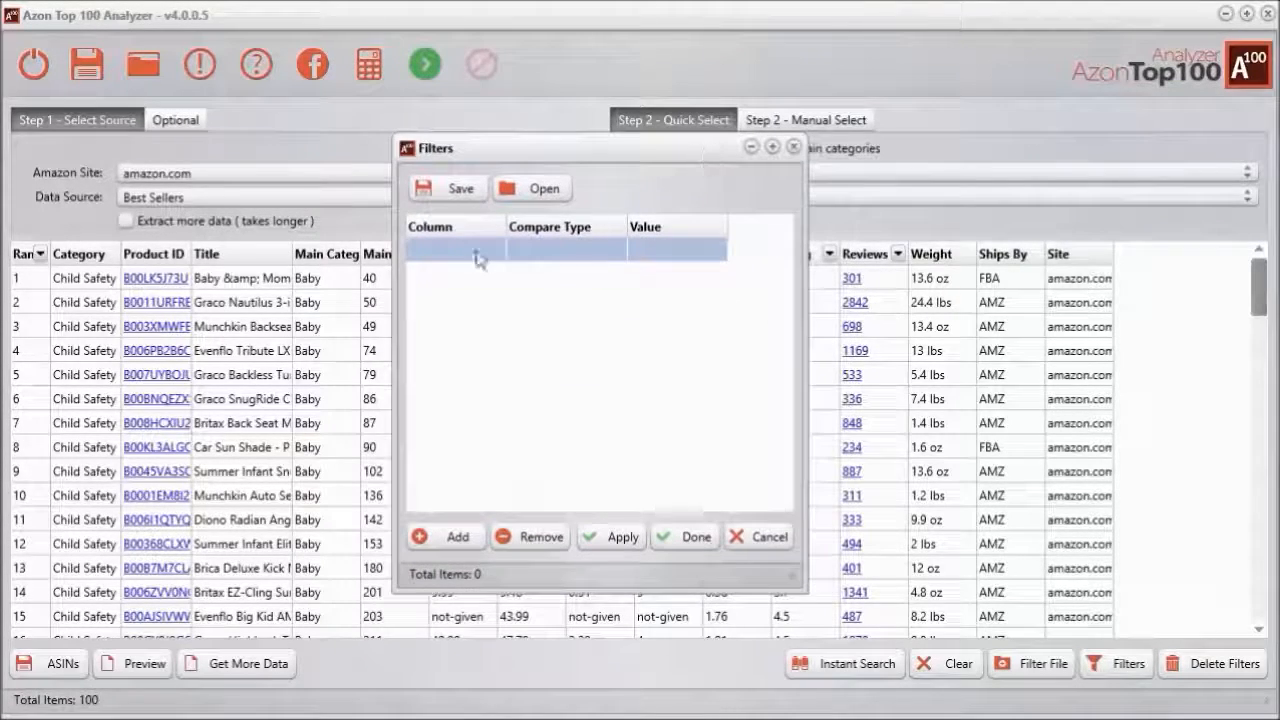
pyautogui.click(461, 251)
pyautogui.click(462, 252)
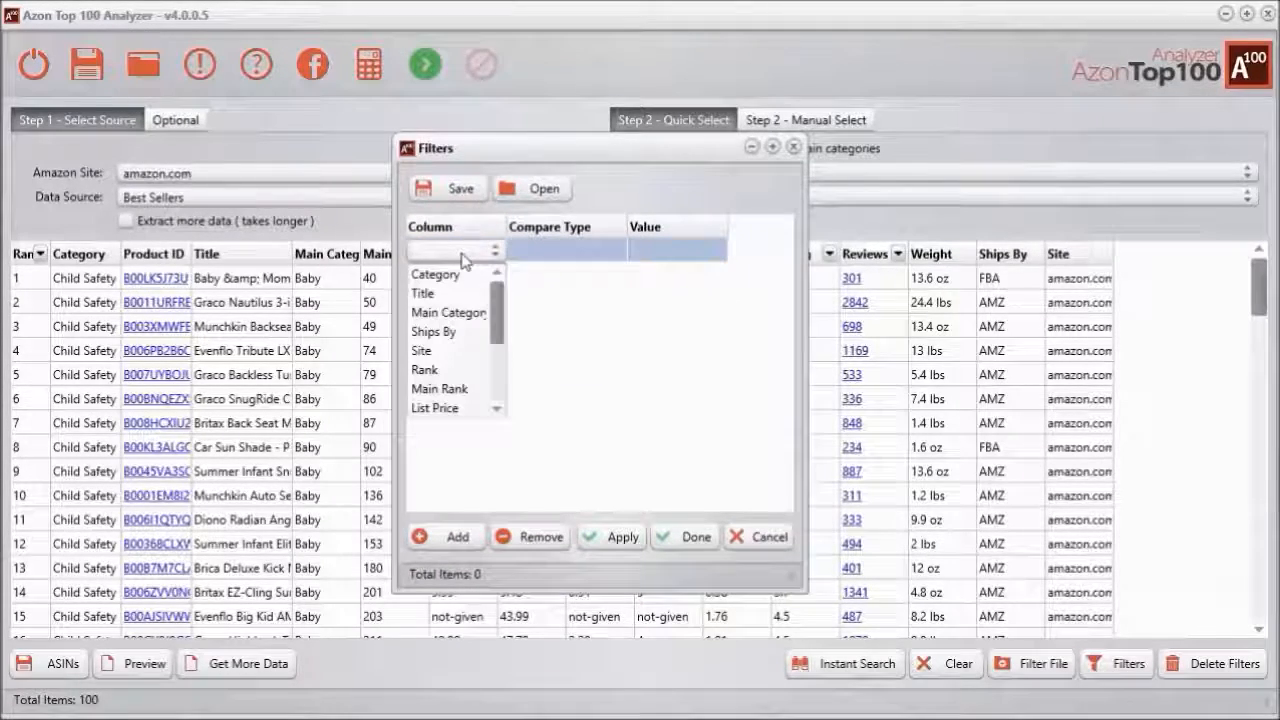
pyautogui.moveTo(497, 308); pyautogui.dragTo(499, 341)
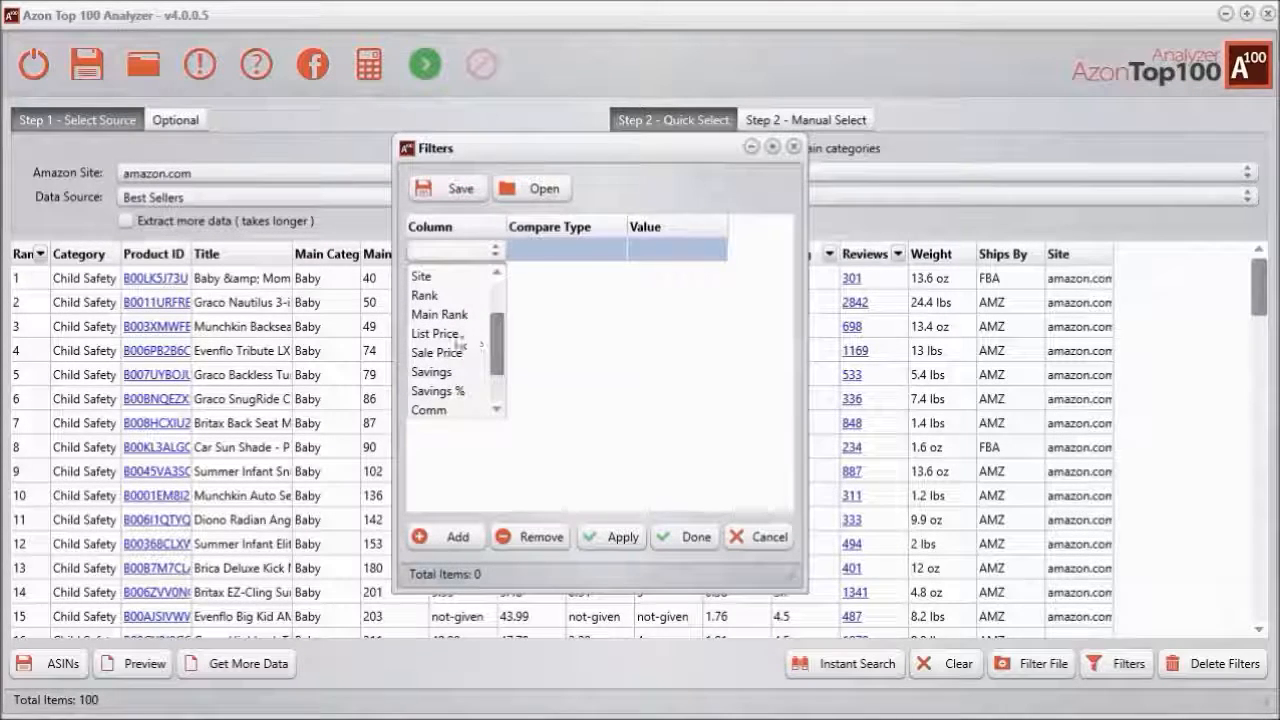
pyautogui.click(450, 335)
pyautogui.click(580, 257)
pyautogui.click(580, 257)
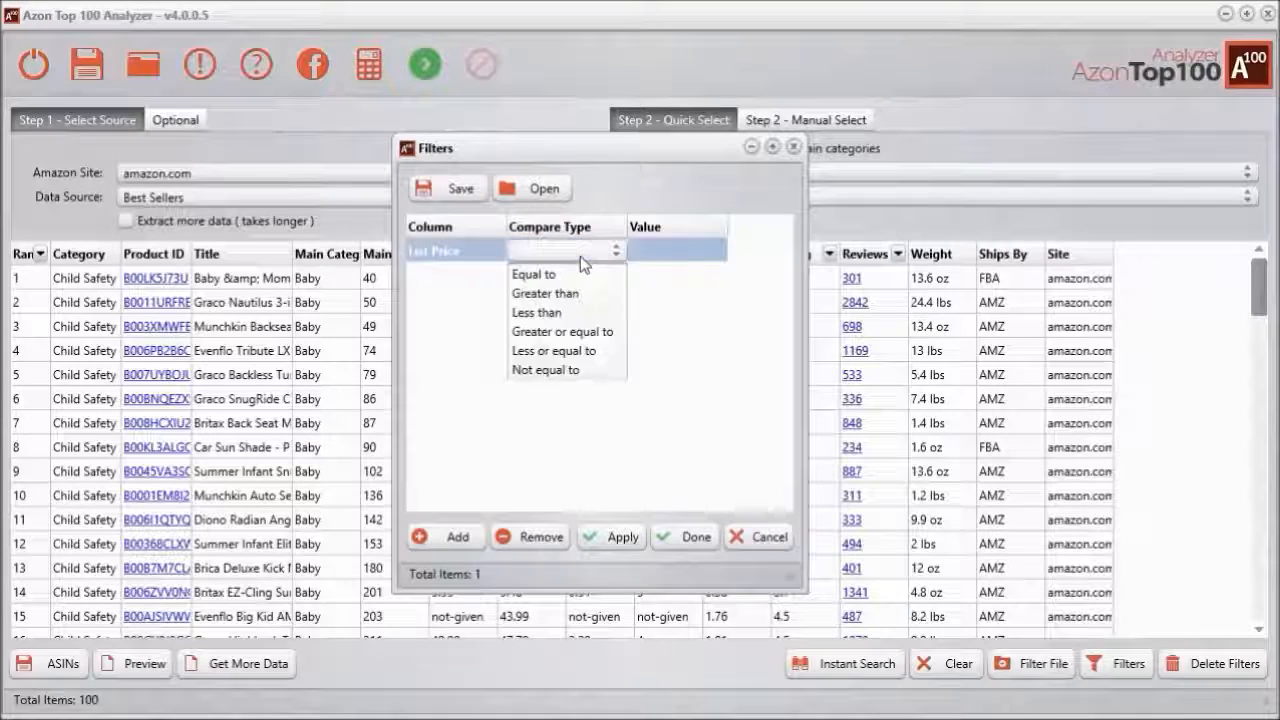
pyautogui.click(586, 292)
pyautogui.click(658, 252)
pyautogui.write('10')
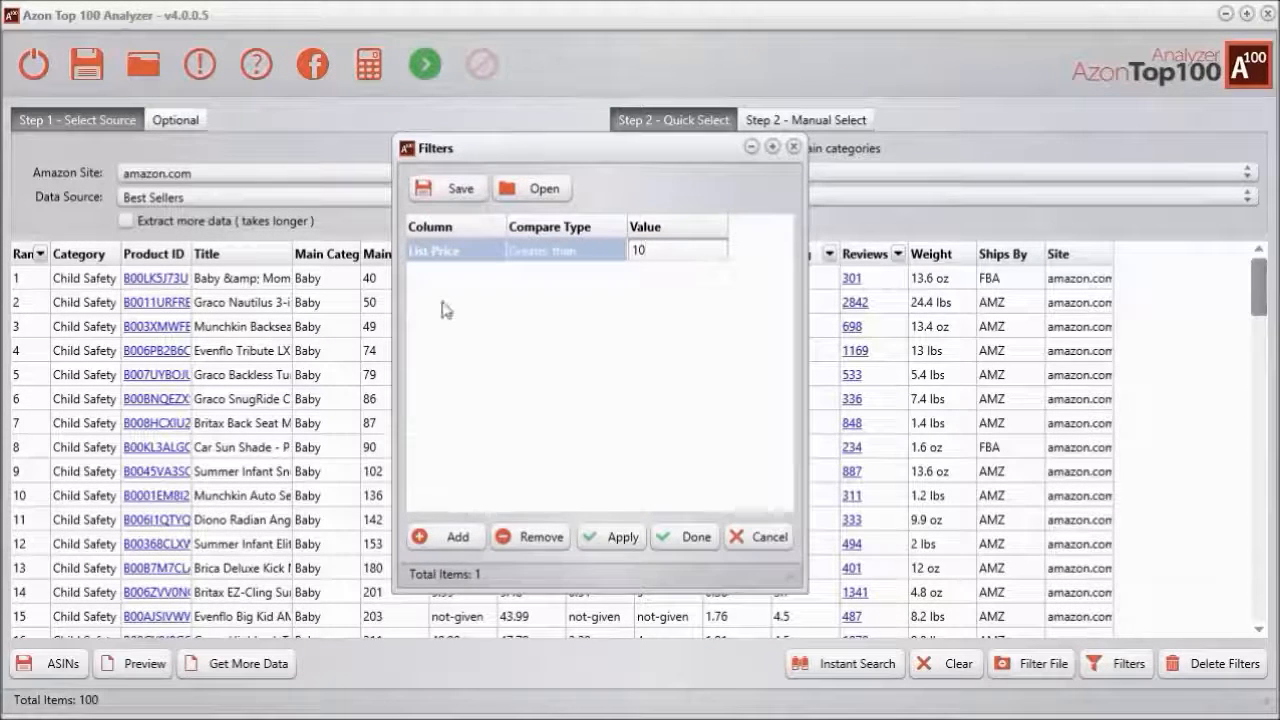
# Step: Add a second filter with Reviews greater than 200, apply the filters and move the Filters dialog off the results table
pyautogui.click(448, 537)
pyautogui.click(466, 276)
pyautogui.click(466, 276)
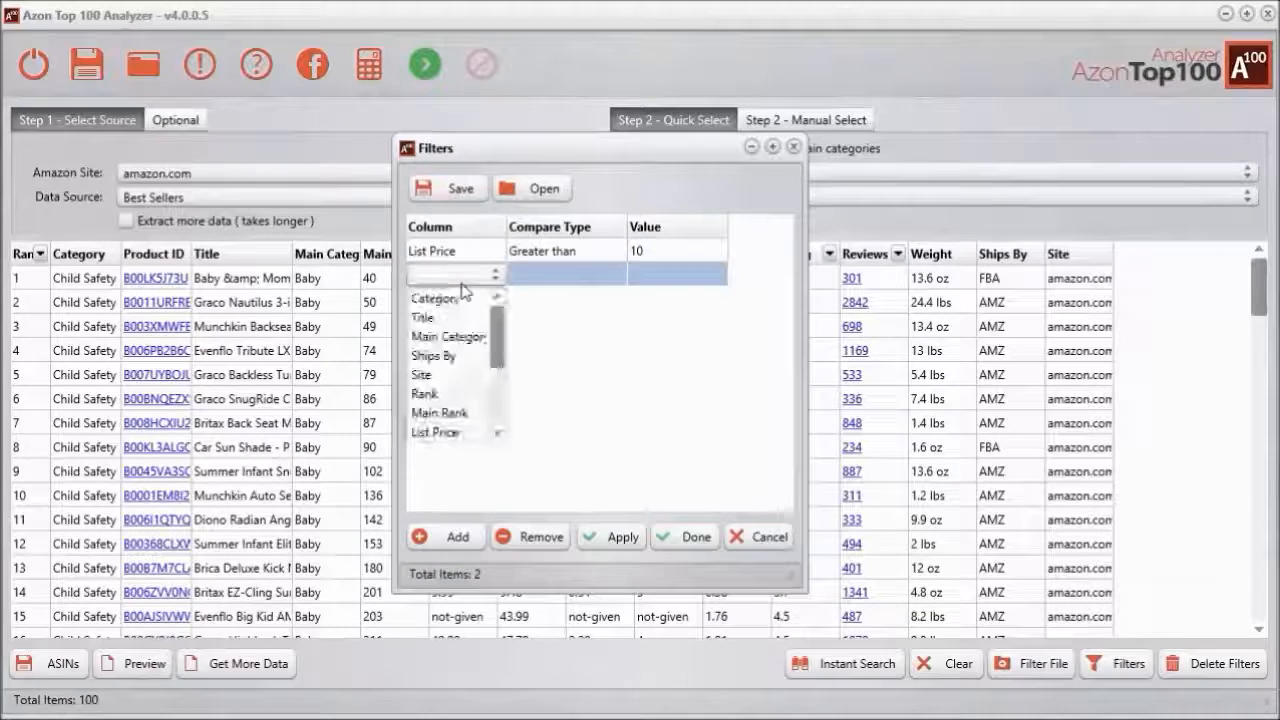
pyautogui.scroll(-3, 487, 337)
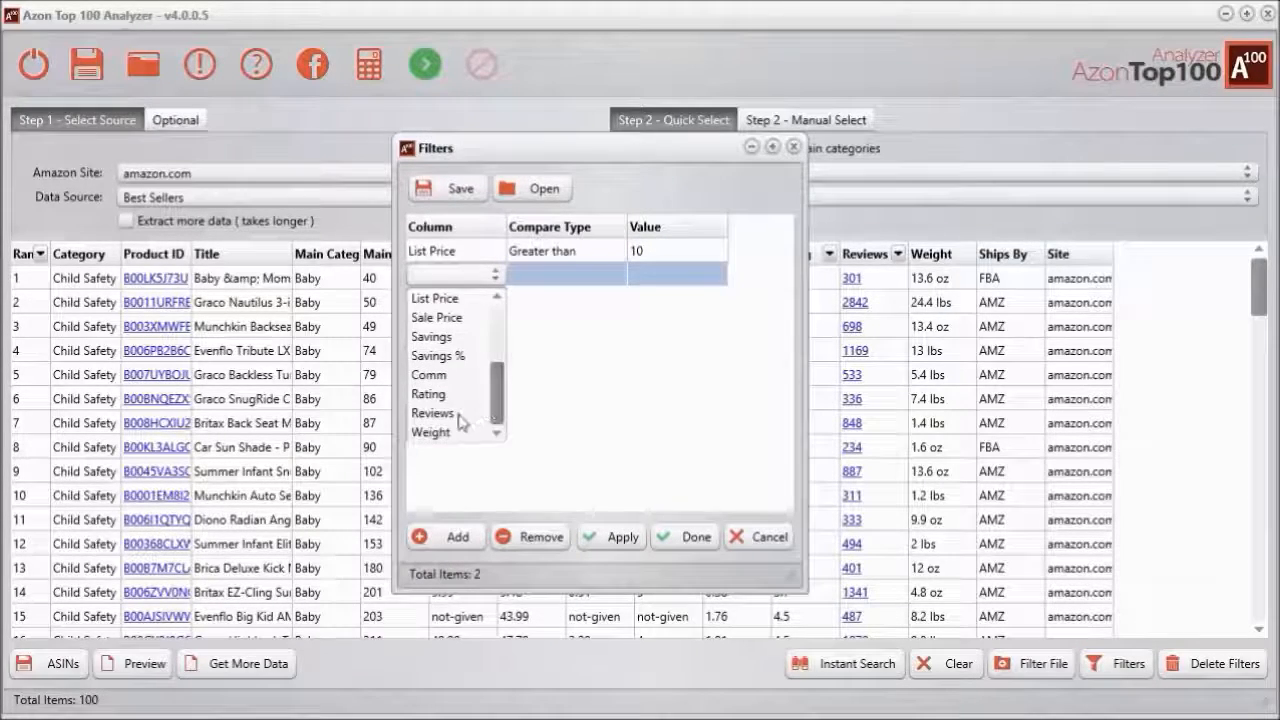
pyautogui.click(462, 416)
pyautogui.click(566, 276)
pyautogui.click(566, 276)
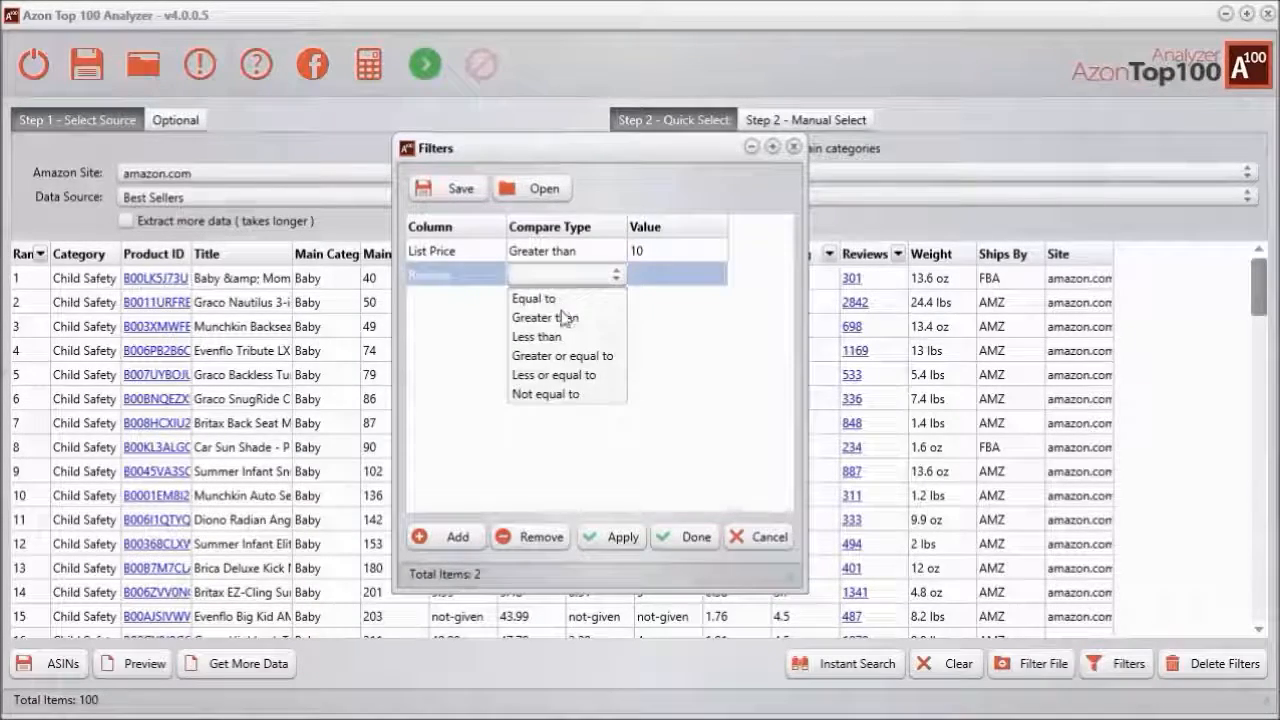
pyautogui.click(563, 318)
pyautogui.click(662, 272)
pyautogui.click(662, 272)
pyautogui.write('200')
pyautogui.click(622, 537)
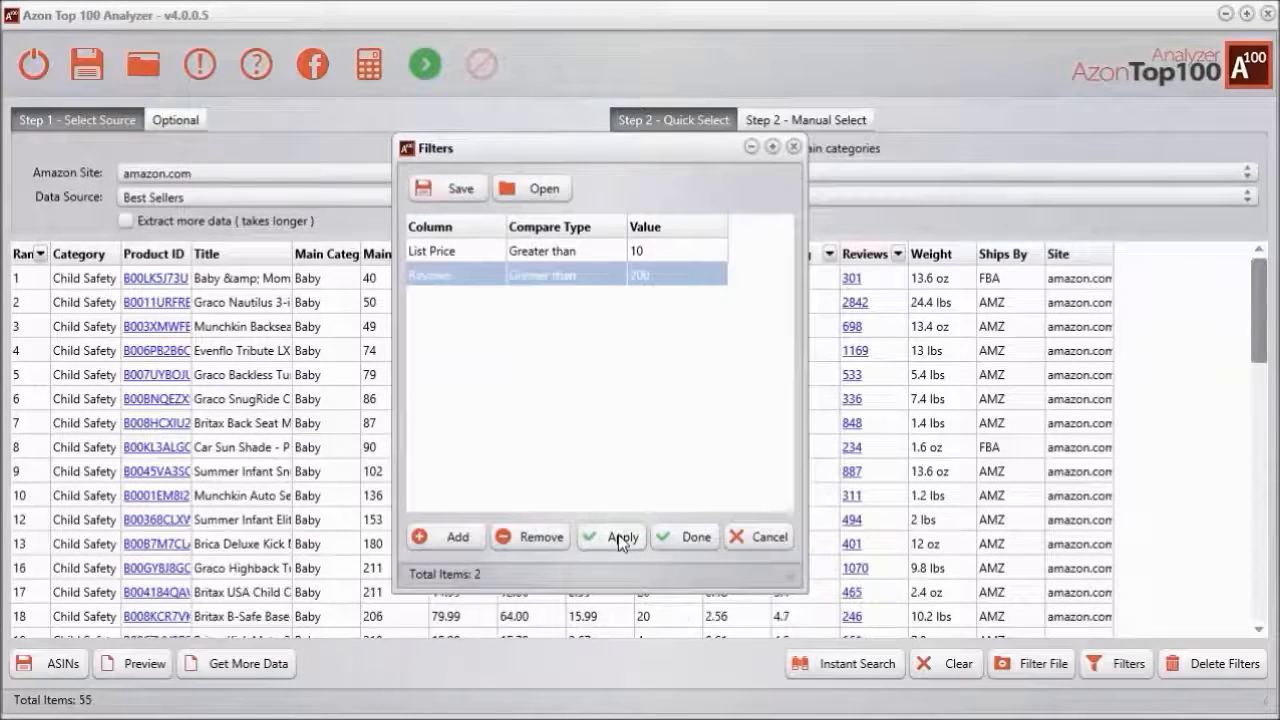
pyautogui.moveTo(697, 147); pyautogui.dragTo(1279, 114)
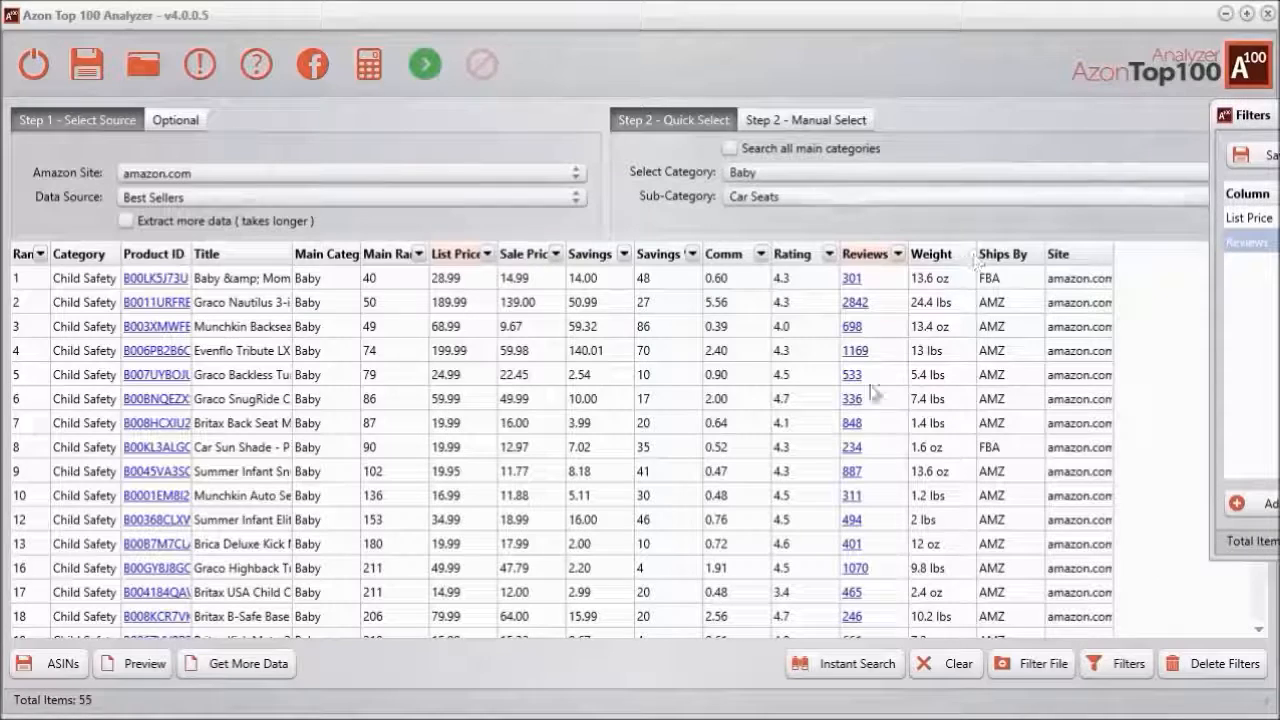
# Step: Clear the extracted results and switch from quick to manual category selection
pyautogui.click(915, 668)
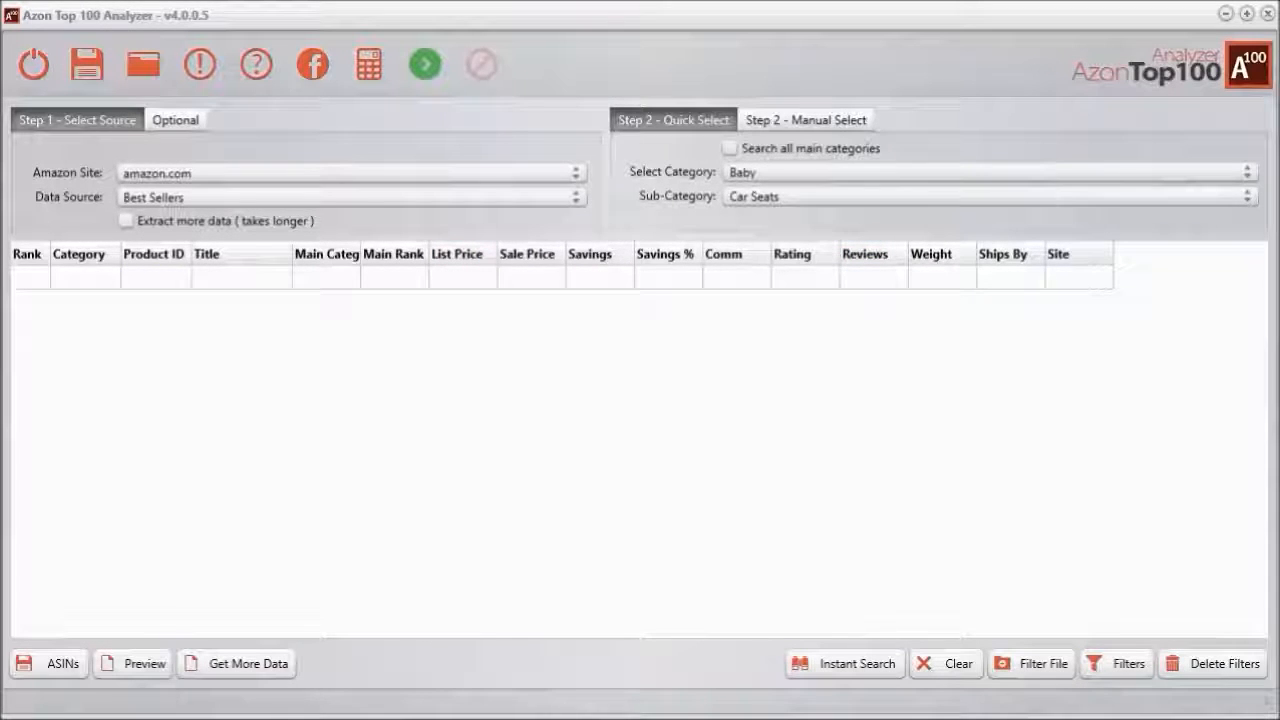
pyautogui.click(824, 124)
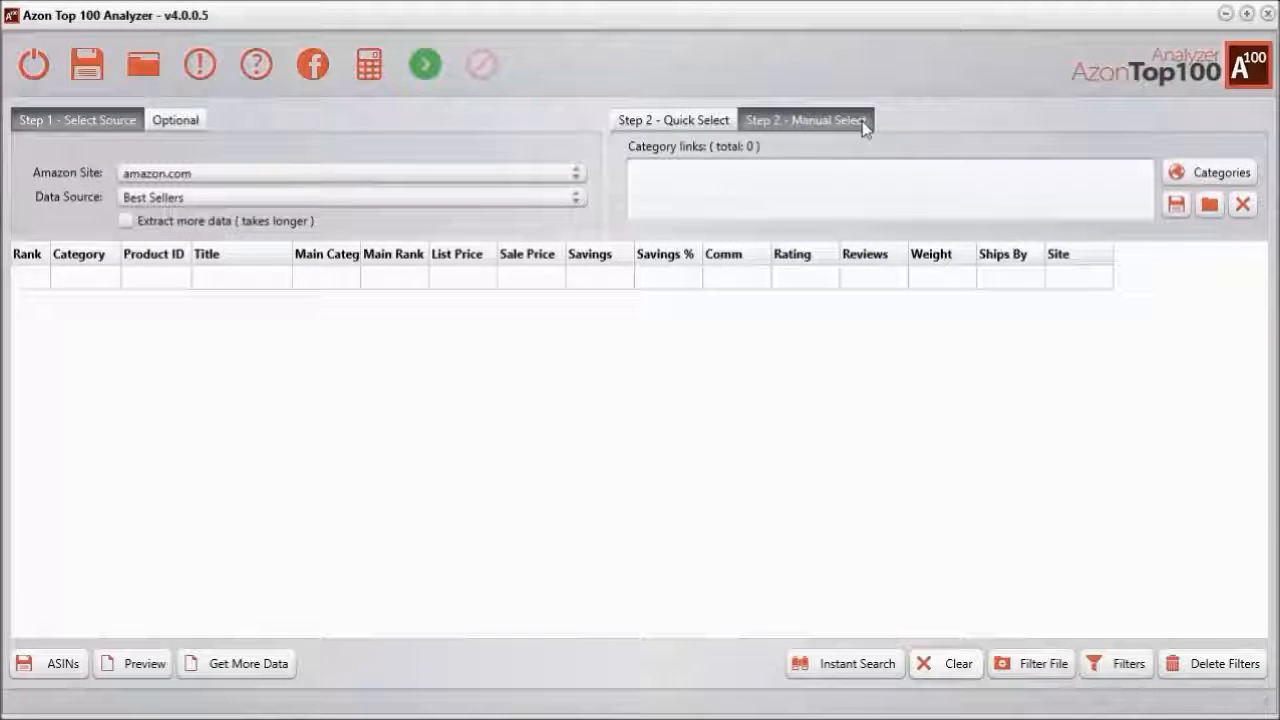
pyautogui.click(658, 122)
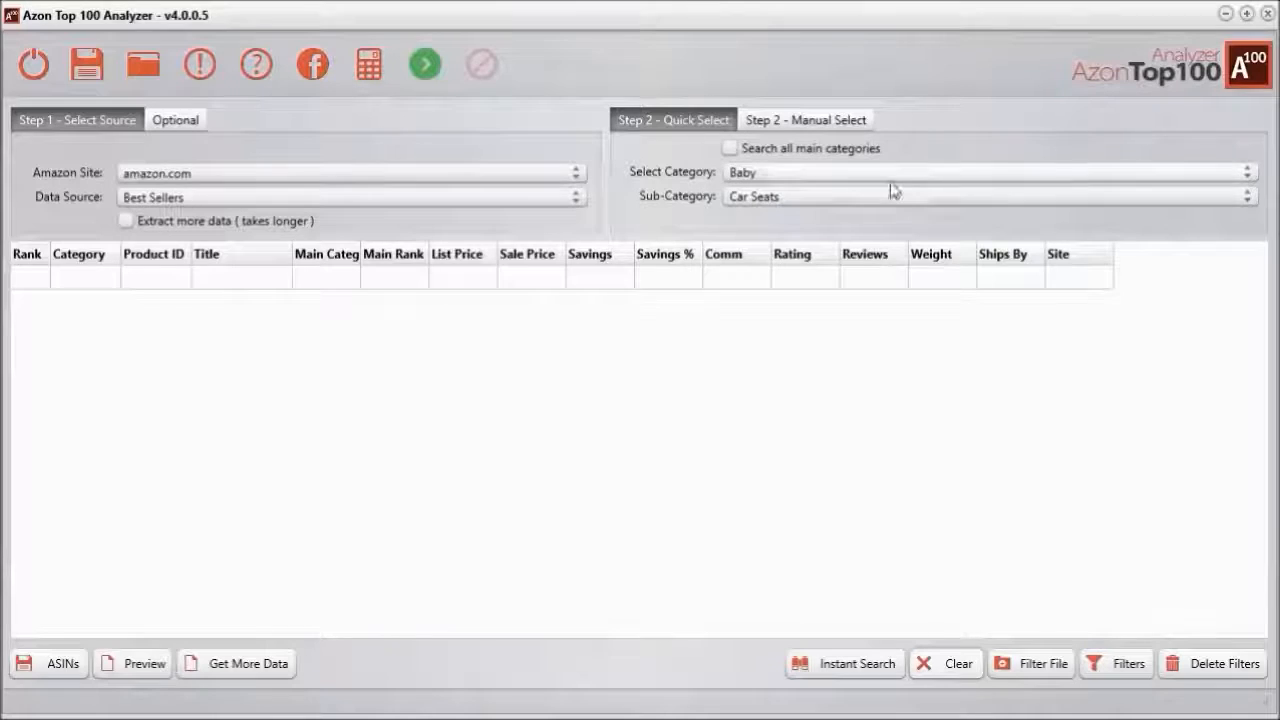
pyautogui.click(844, 122)
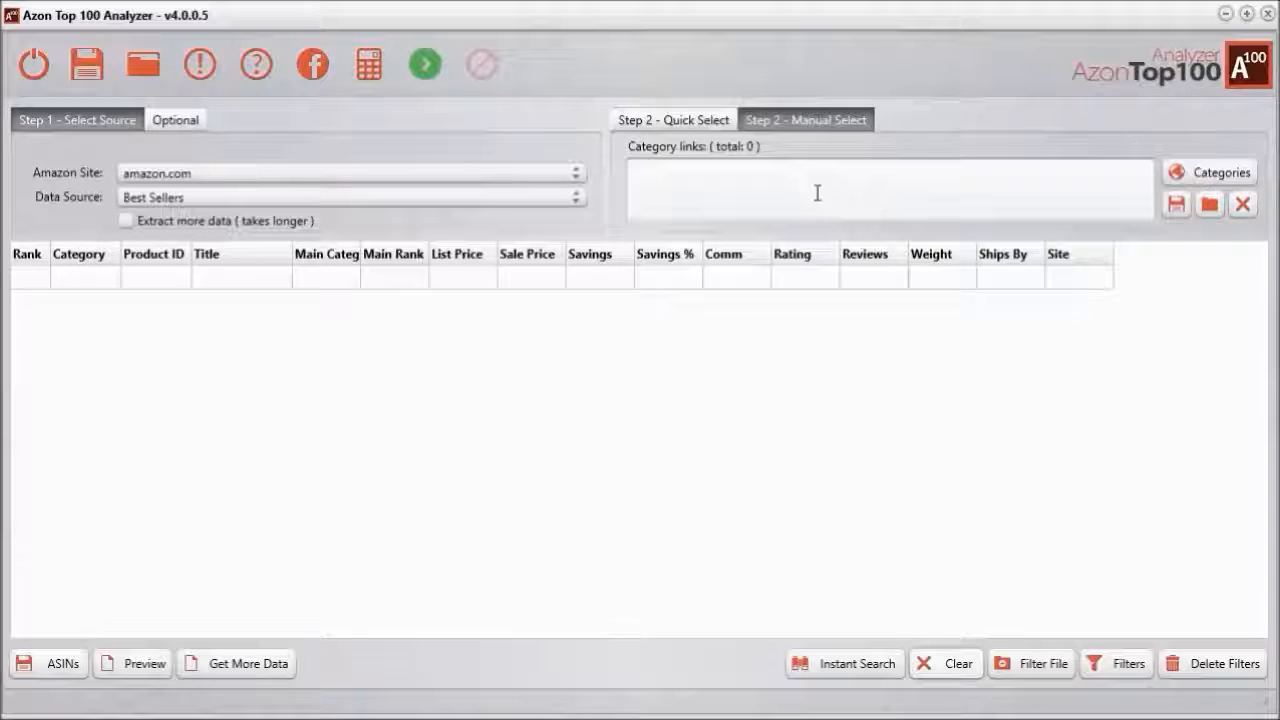
# Step: Open the Categories Browser and navigate from Any Department to the Patio, Lawn & Garden best sellers
pyautogui.click(1210, 174)
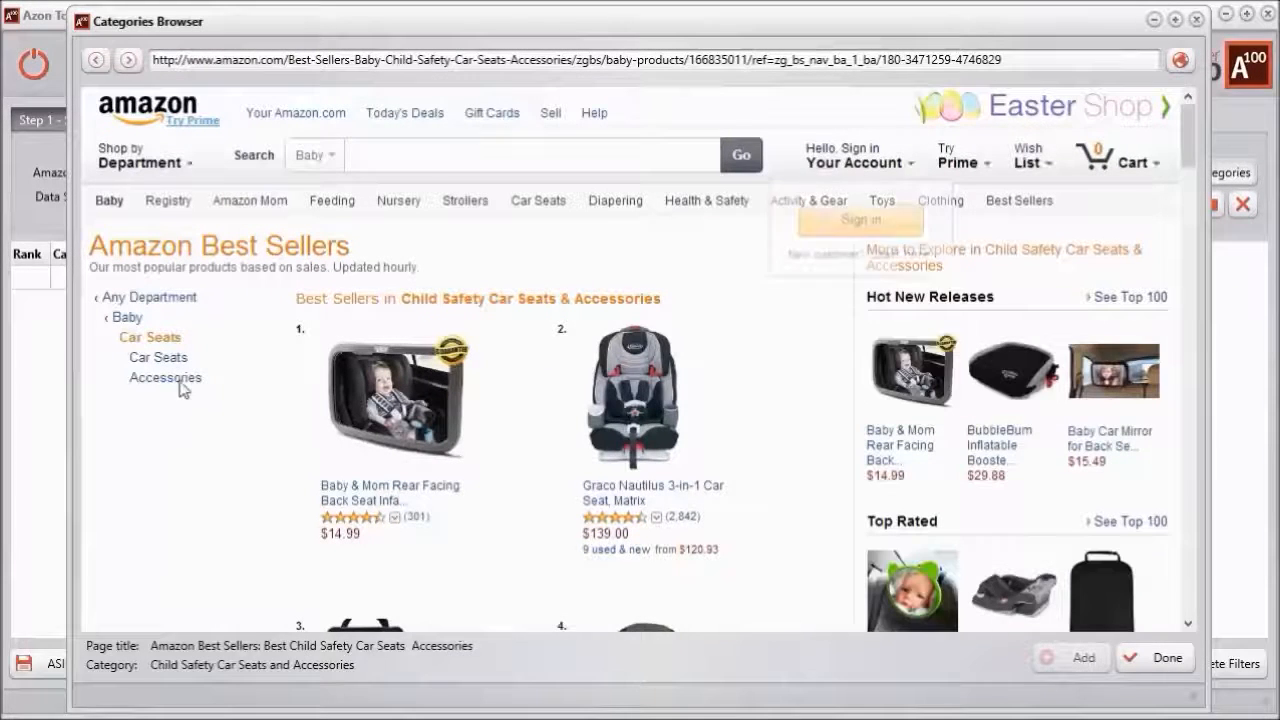
pyautogui.click(108, 297)
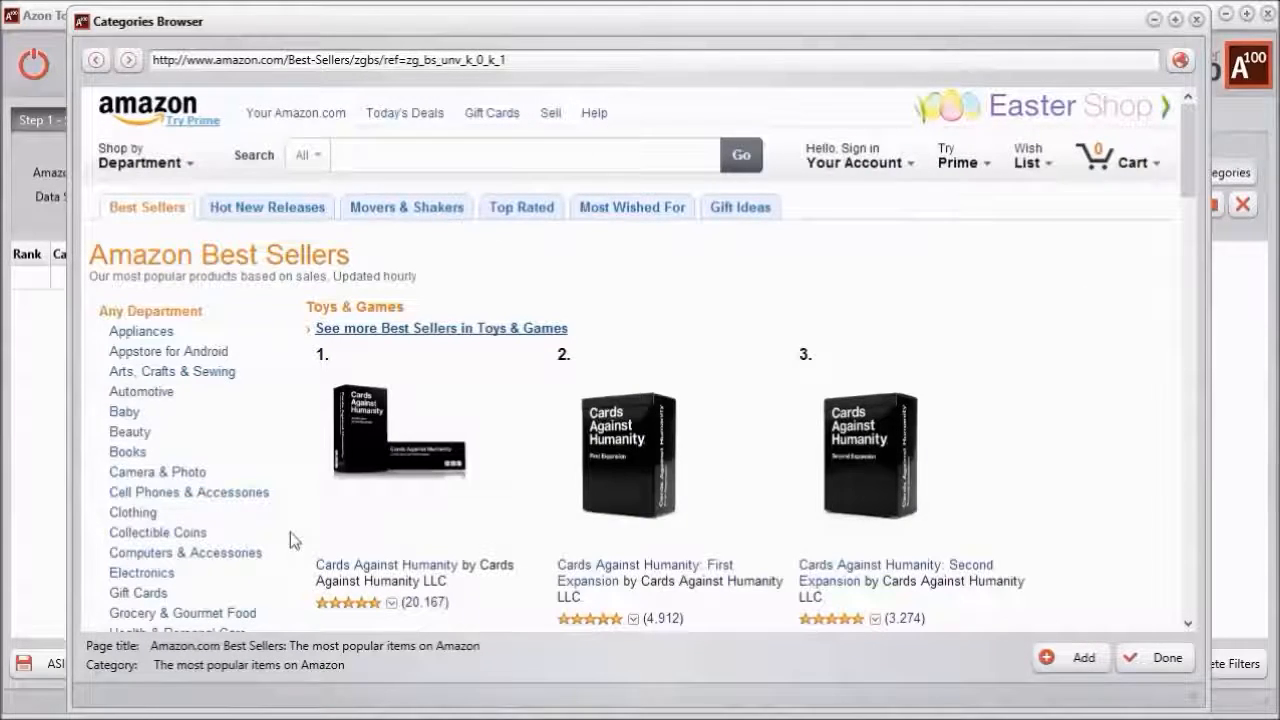
pyautogui.scroll(-5, 290, 531)
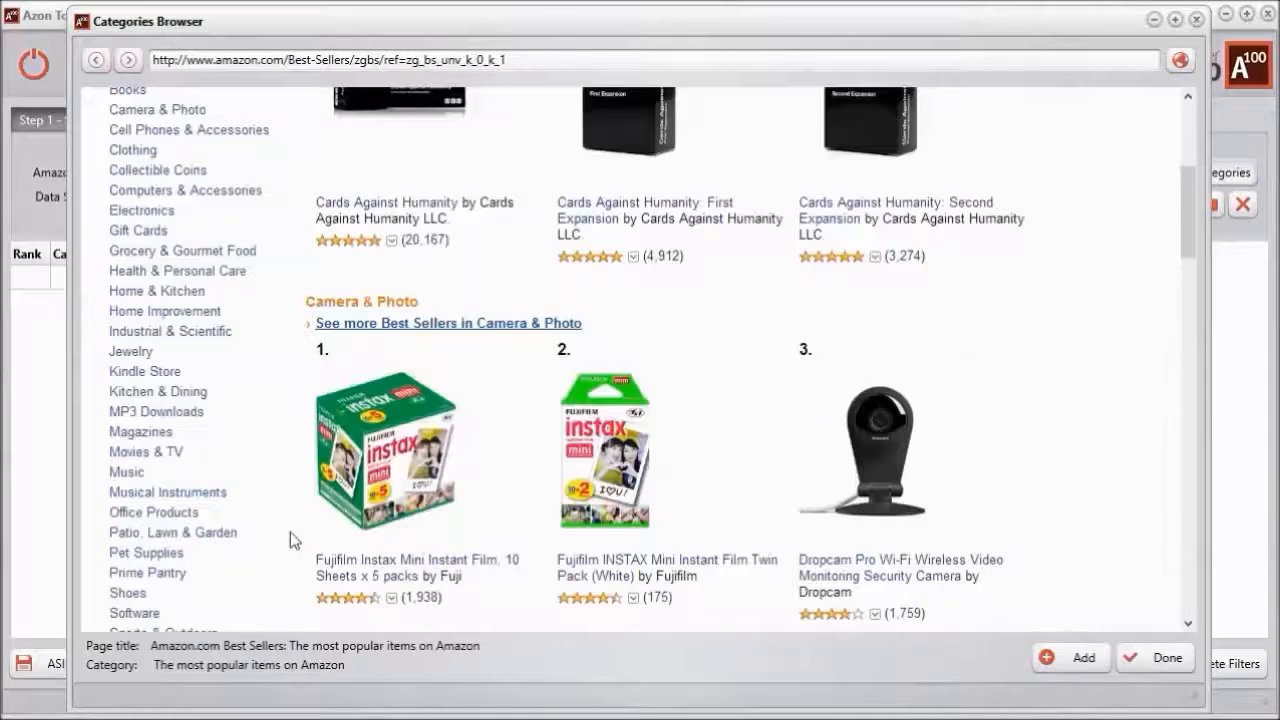
pyautogui.click(175, 412)
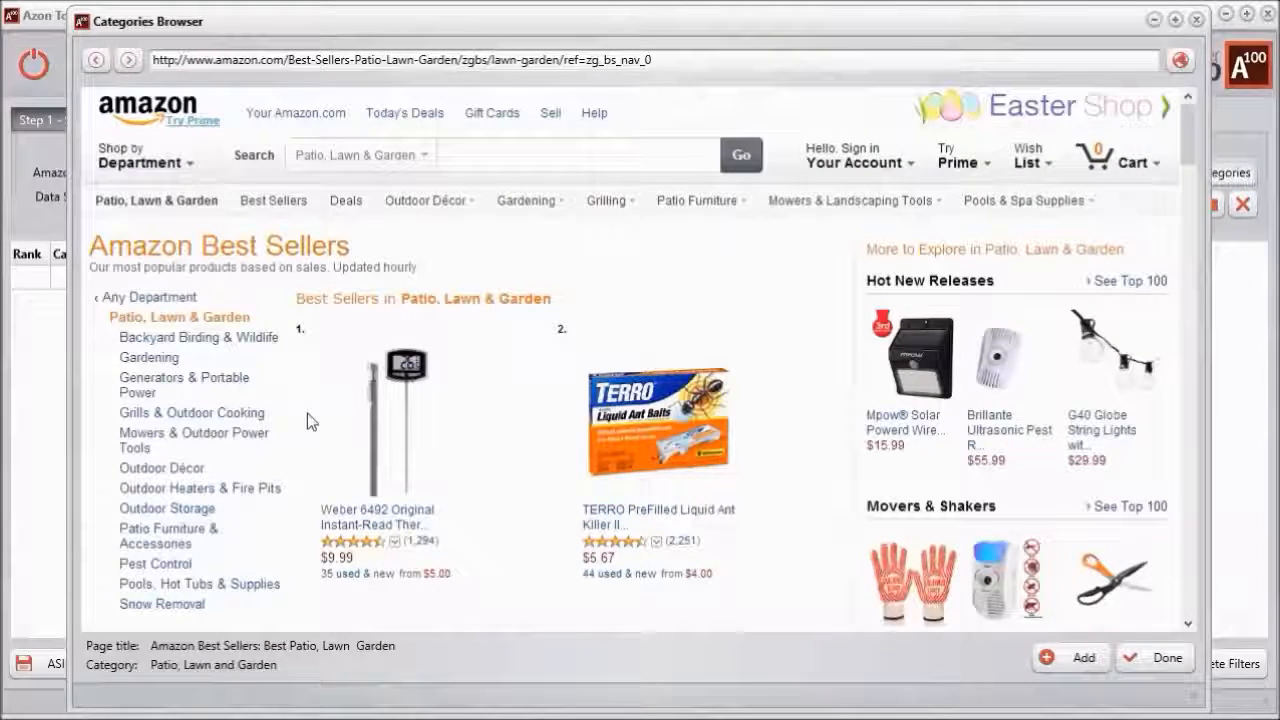
# Step: Add the Built-In Grills and Freestanding Grills categories, found under Grills & Outdoor Cooking, to the category links
pyautogui.click(180, 413)
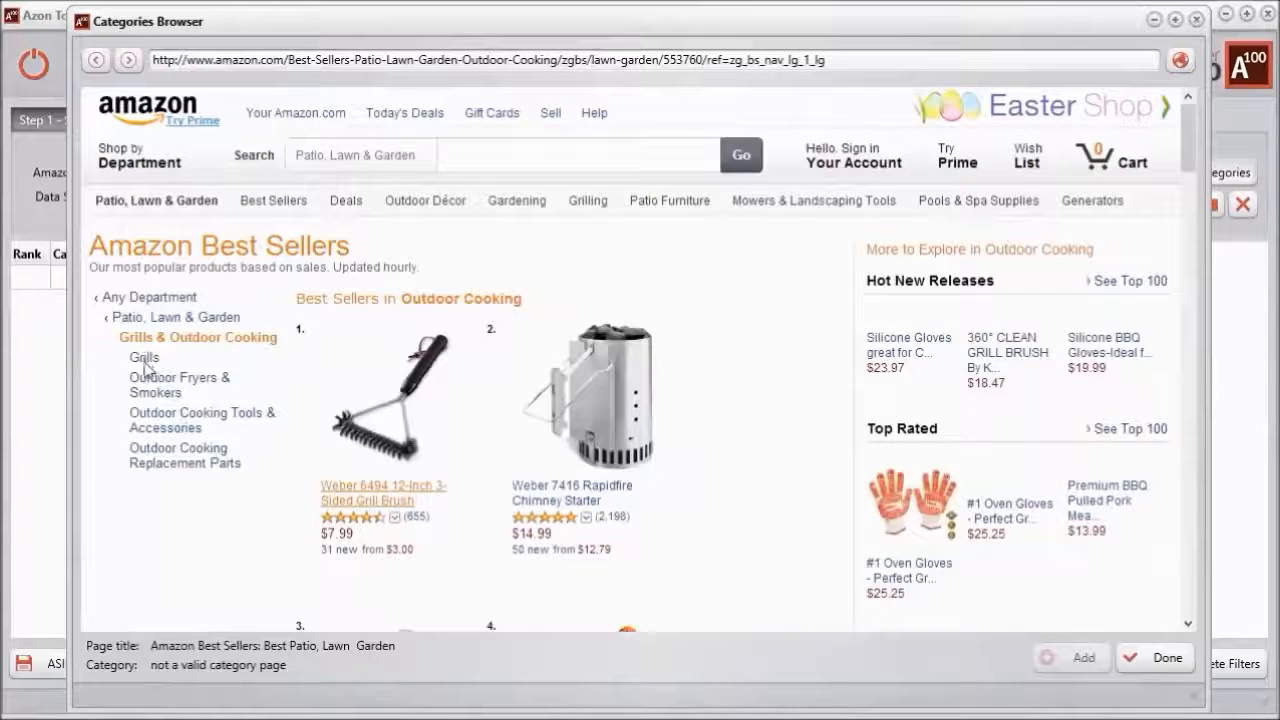
pyautogui.click(148, 362)
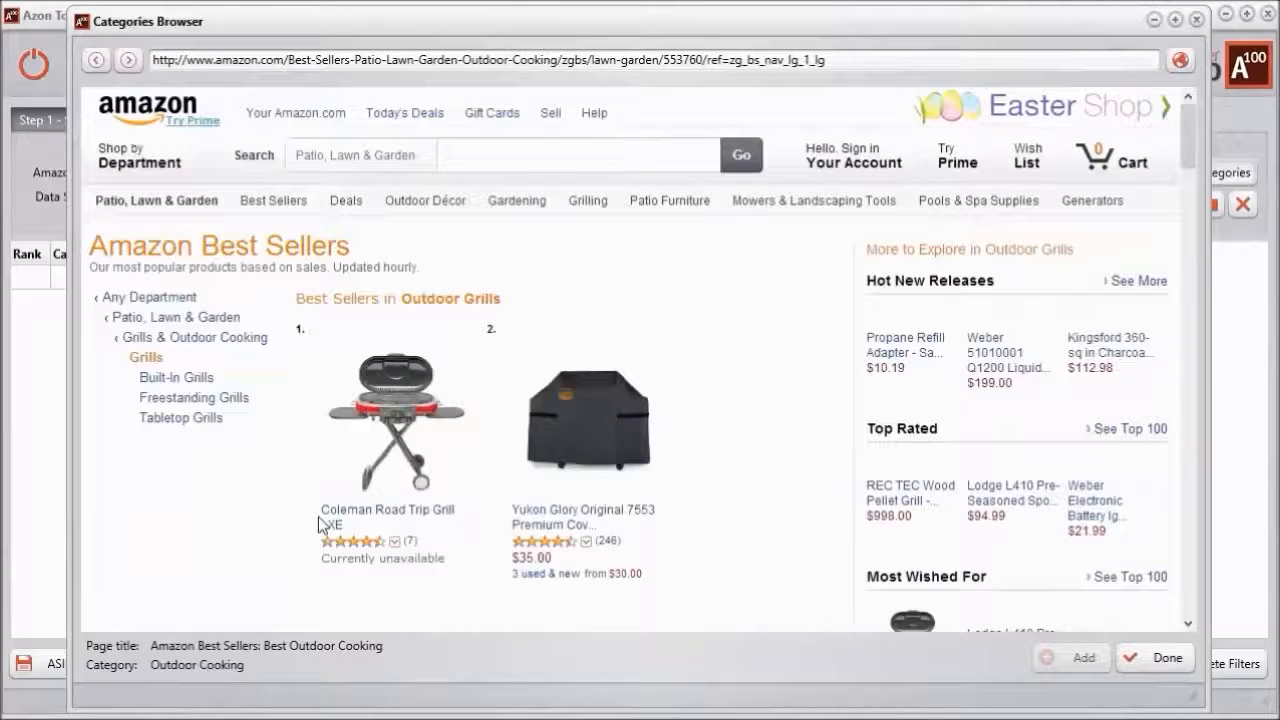
pyautogui.click(187, 385)
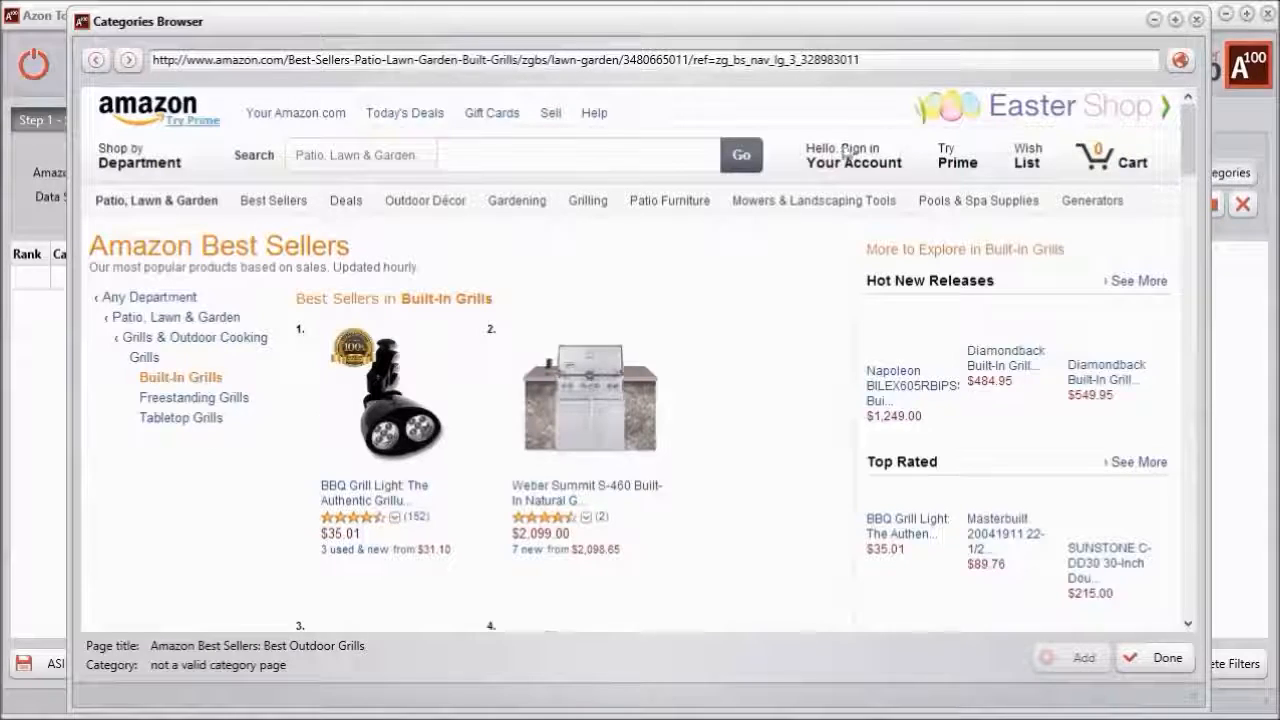
pyautogui.moveTo(934, 47); pyautogui.dragTo(449, 0)
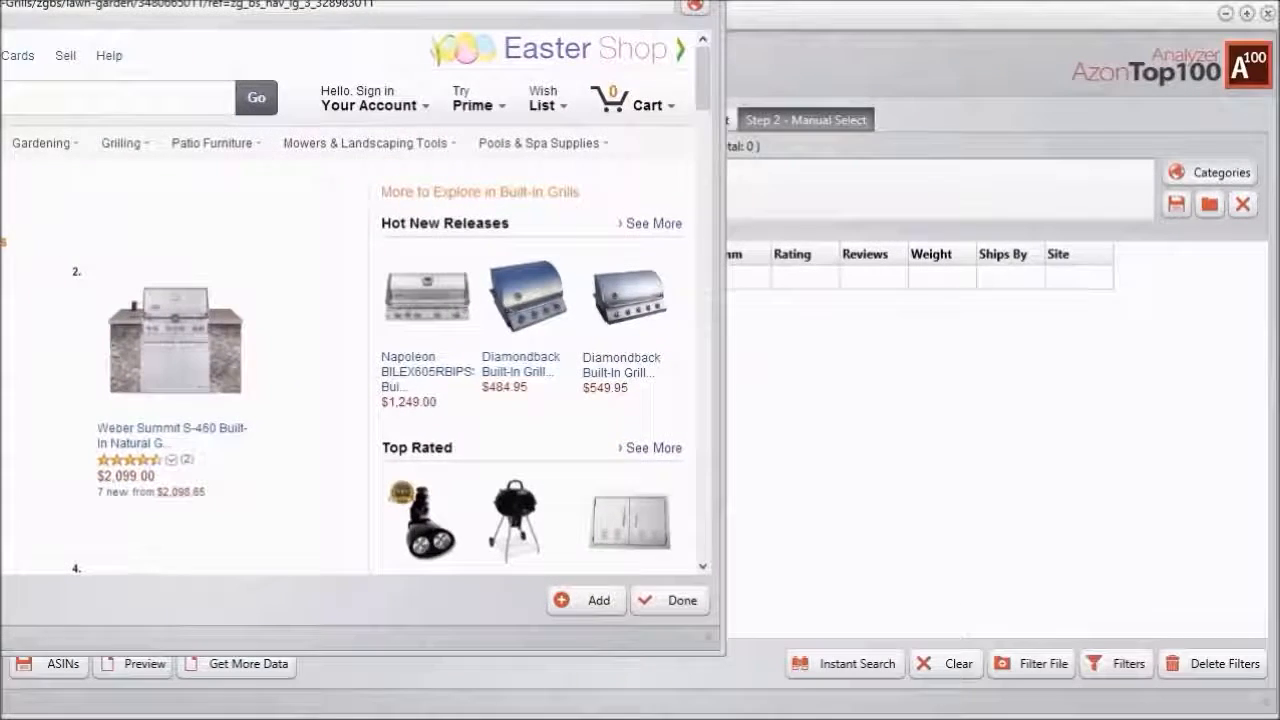
pyautogui.click(584, 603)
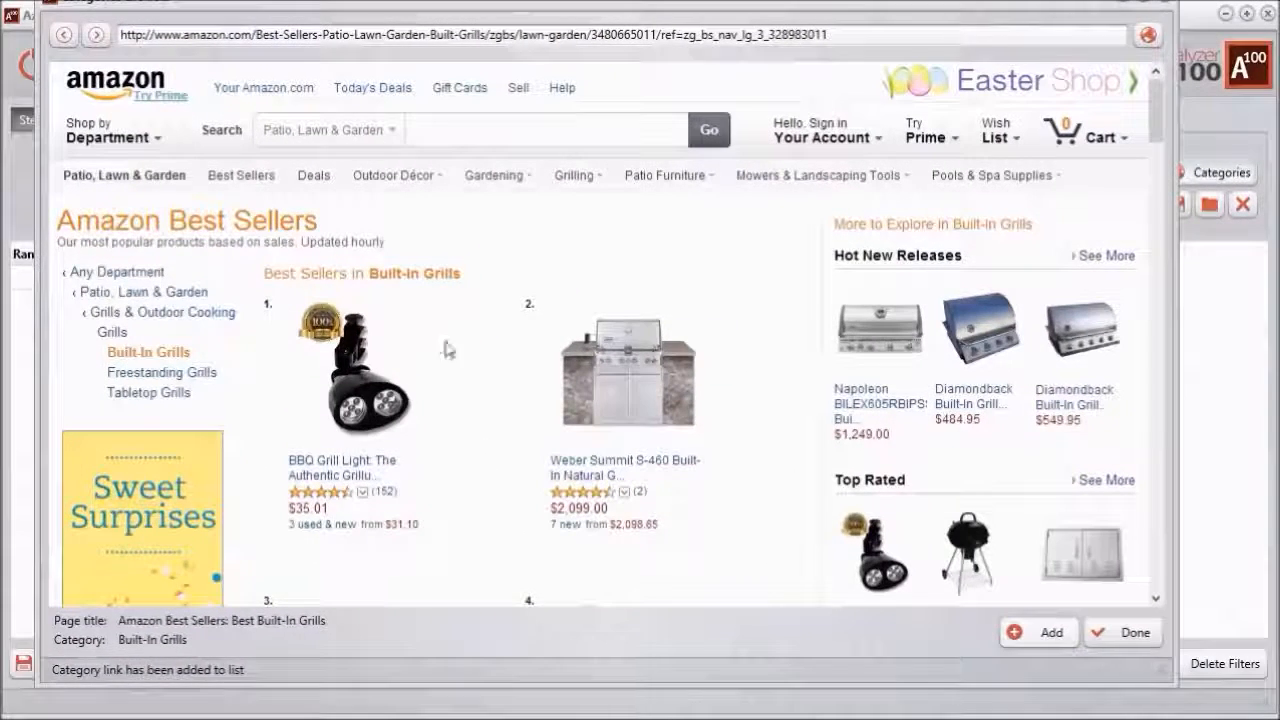
pyautogui.click(200, 372)
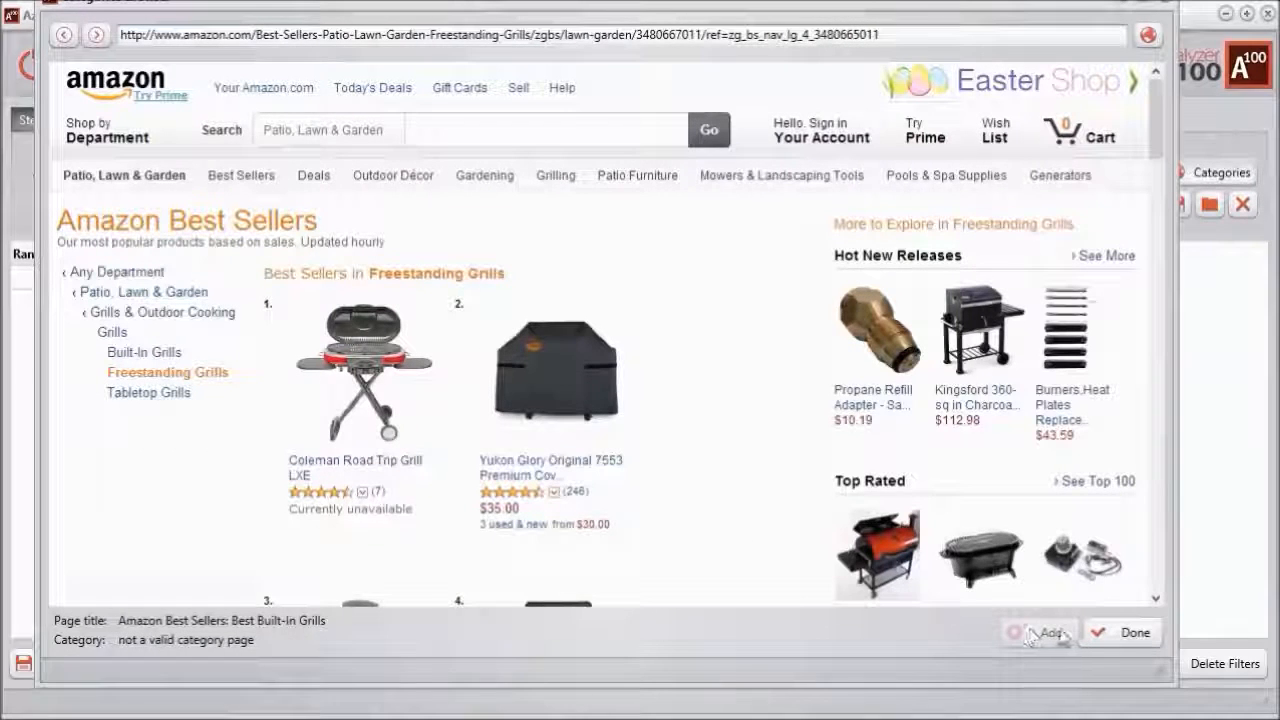
pyautogui.click(1041, 640)
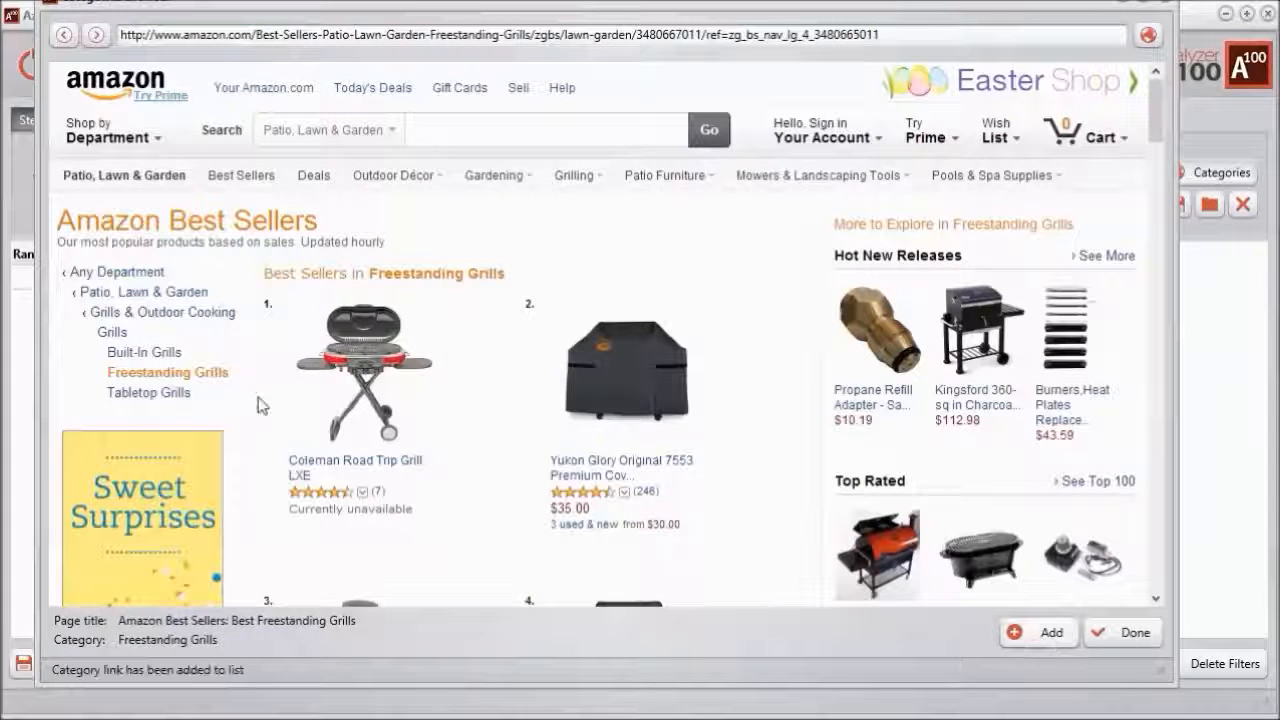
# Step: Add Combination Grill Brushes & Scrapers, under Outdoor Cooking Tools & Accessories and Cleaning & Maintenance Tools, and finish the category selection
pyautogui.click(125, 312)
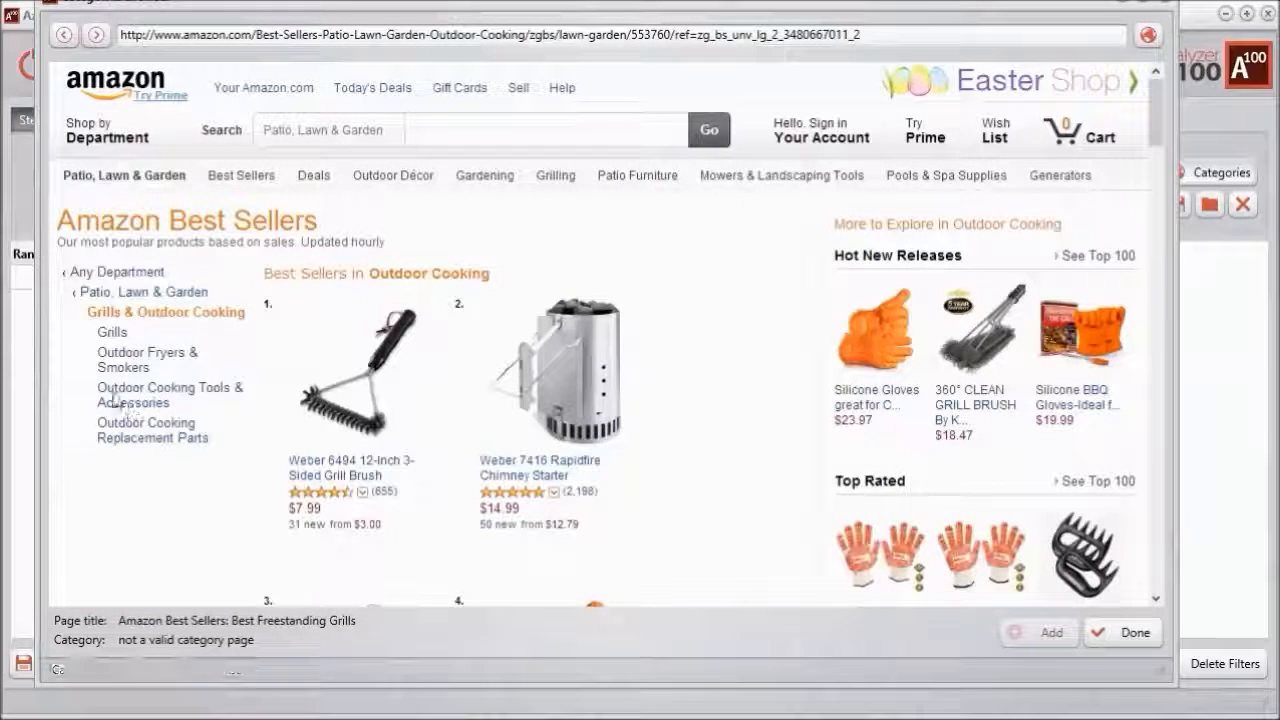
pyautogui.click(133, 397)
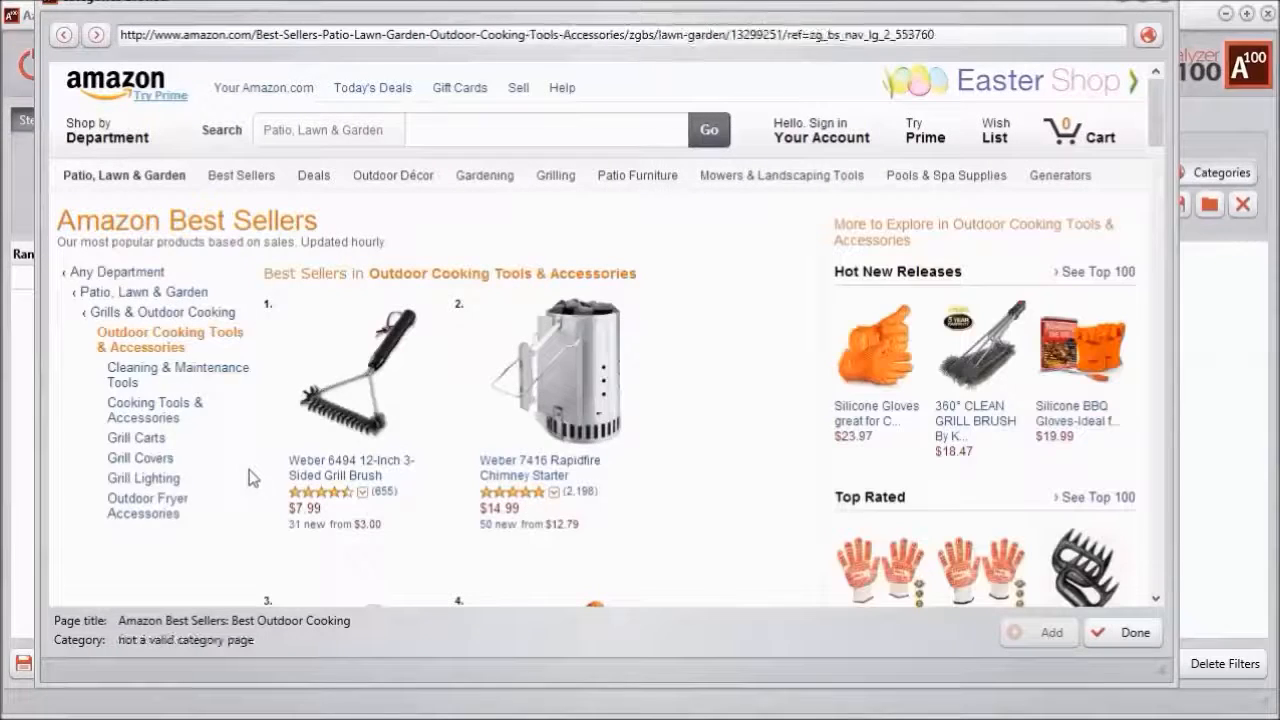
pyautogui.click(126, 372)
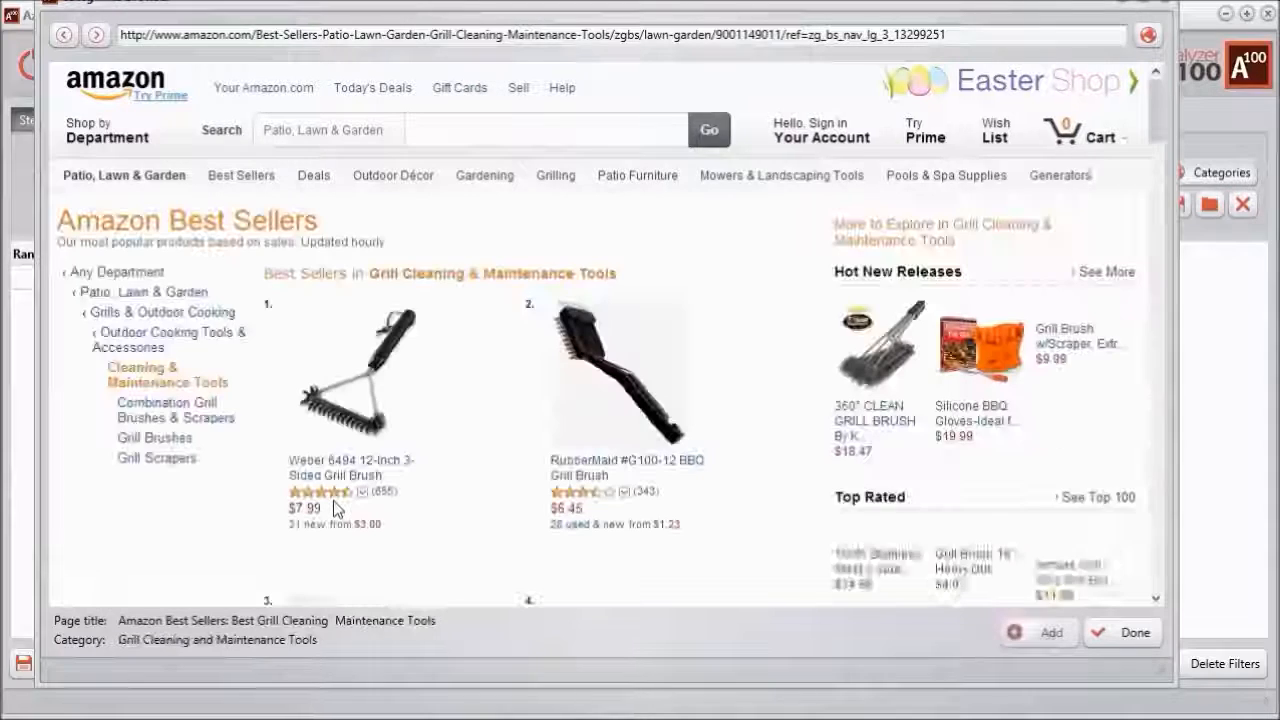
pyautogui.click(176, 416)
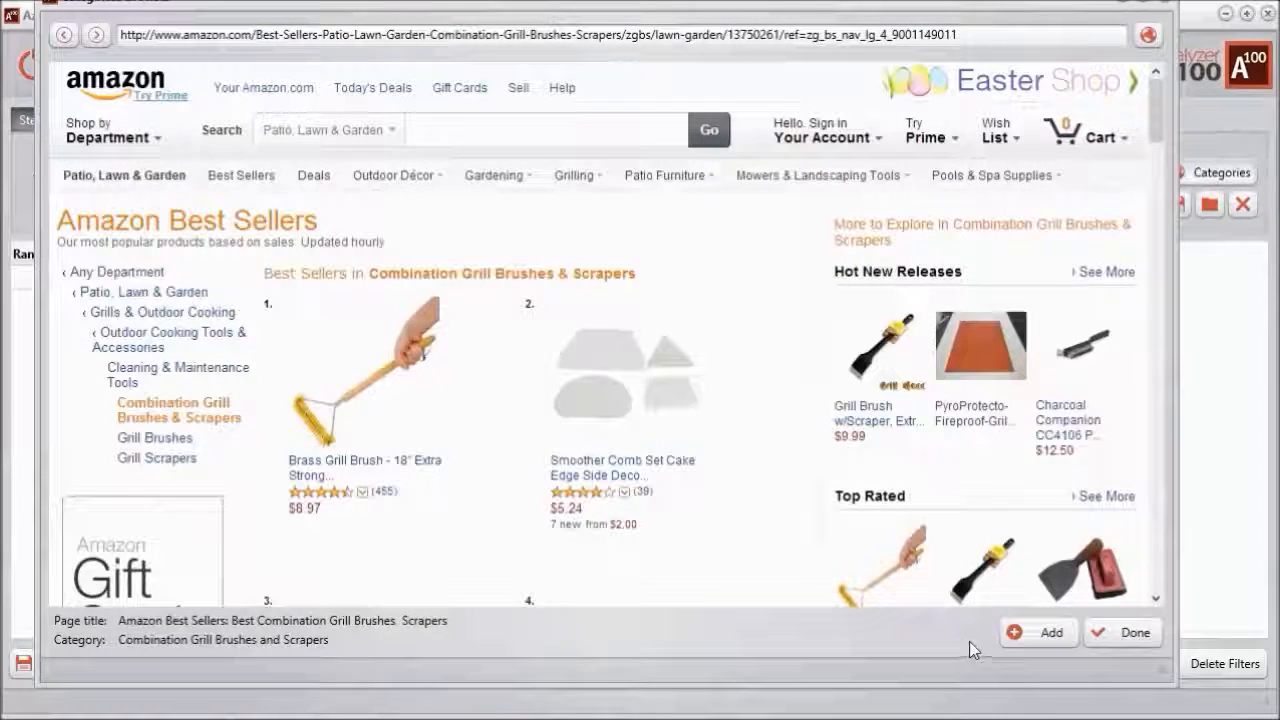
pyautogui.click(1030, 632)
pyautogui.moveTo(1020, 14)
pyautogui.mouseDown()
pyautogui.moveTo(640, 15)
pyautogui.moveTo(1019, 3)
pyautogui.mouseUp()
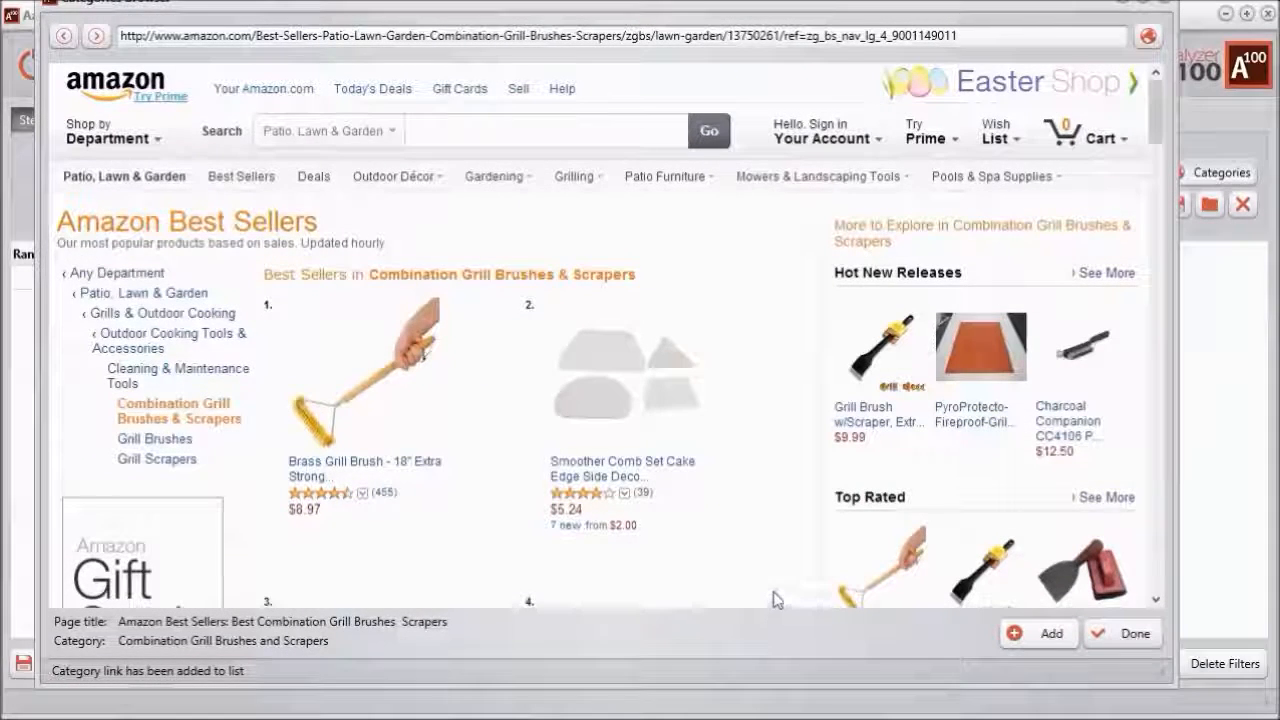
pyautogui.click(1140, 636)
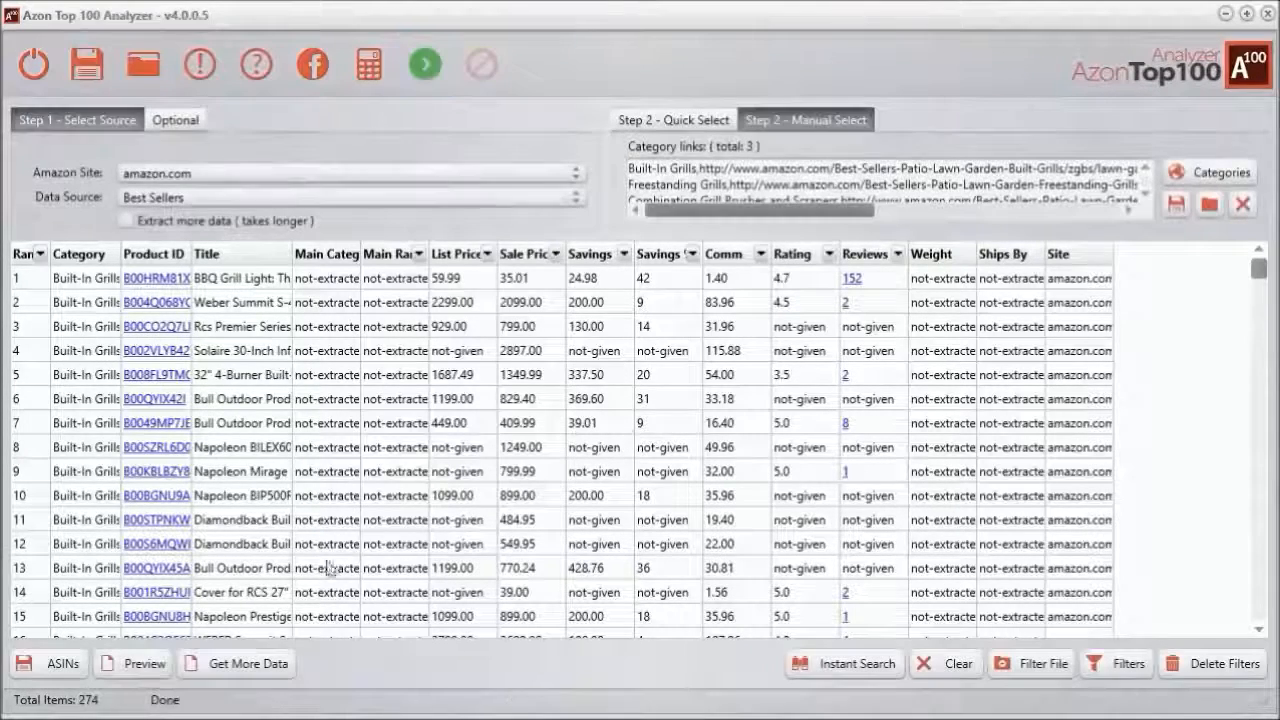
# Step: Get more data for the extracted grill products and stop the processing partway through
pyautogui.click(240, 664)
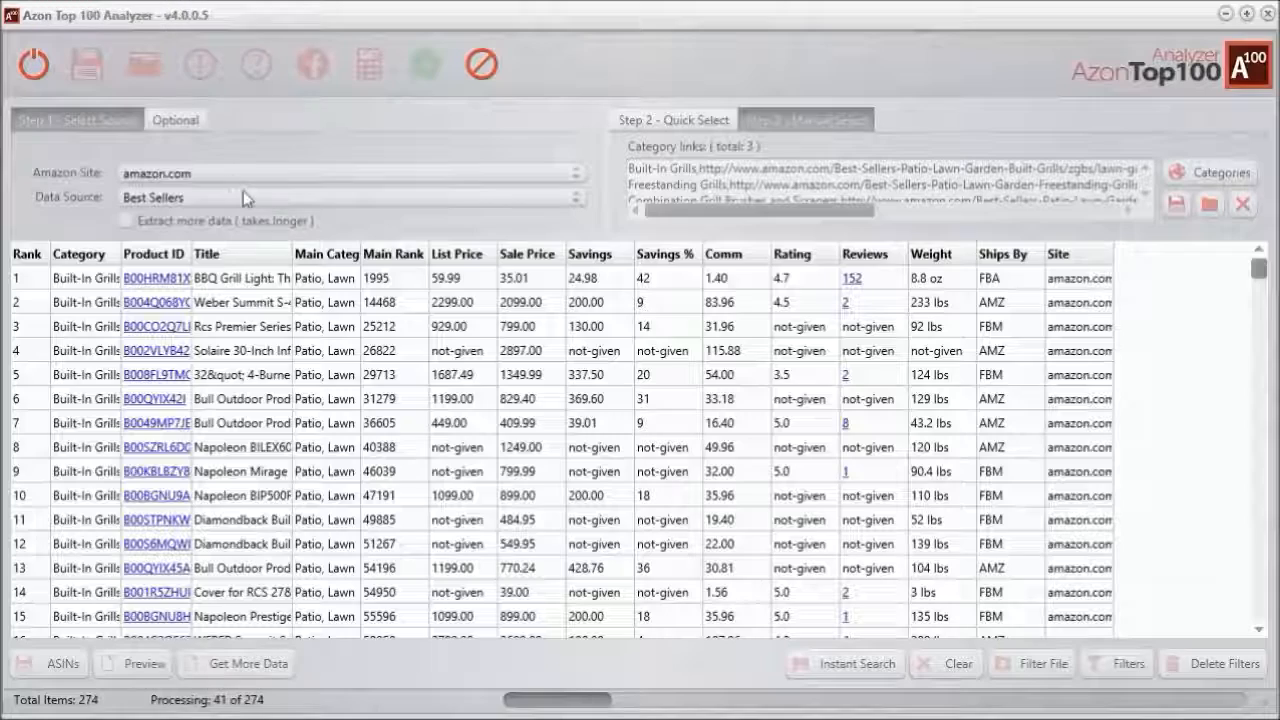
pyautogui.click(482, 65)
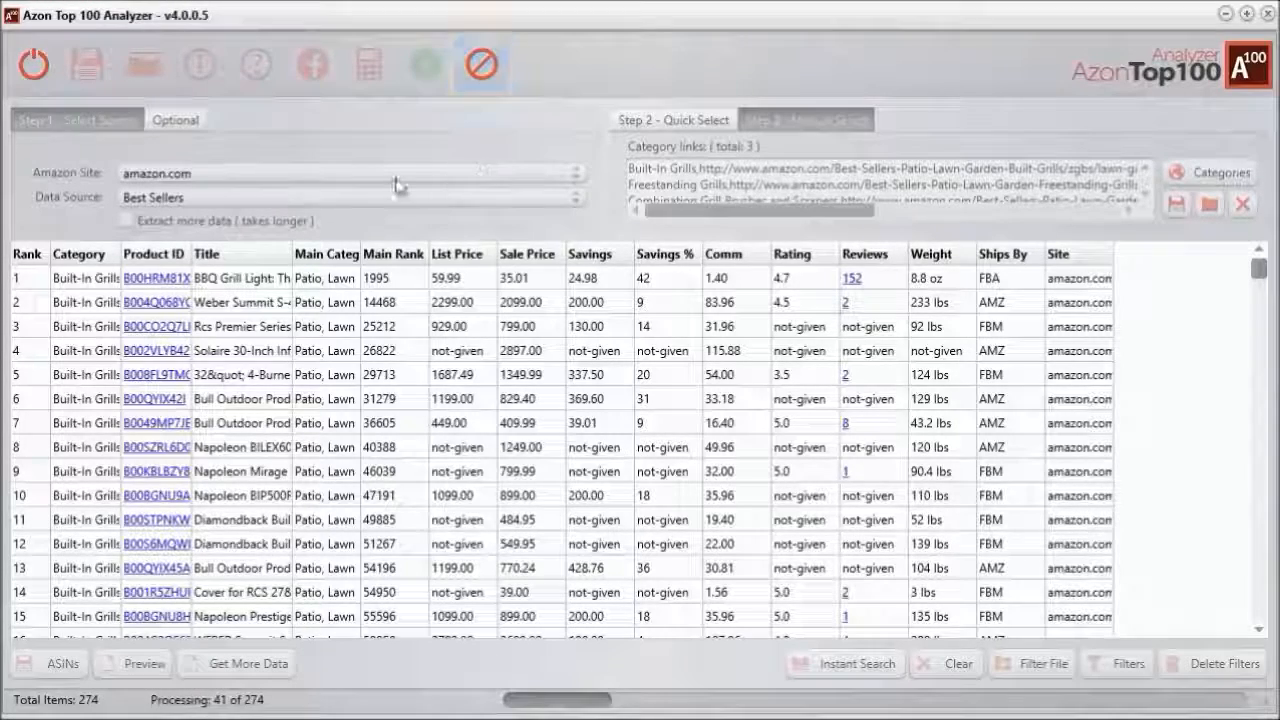
# Step: Show the optional Amazon affiliate ID setting and review the available save and export formats
pyautogui.click(175, 122)
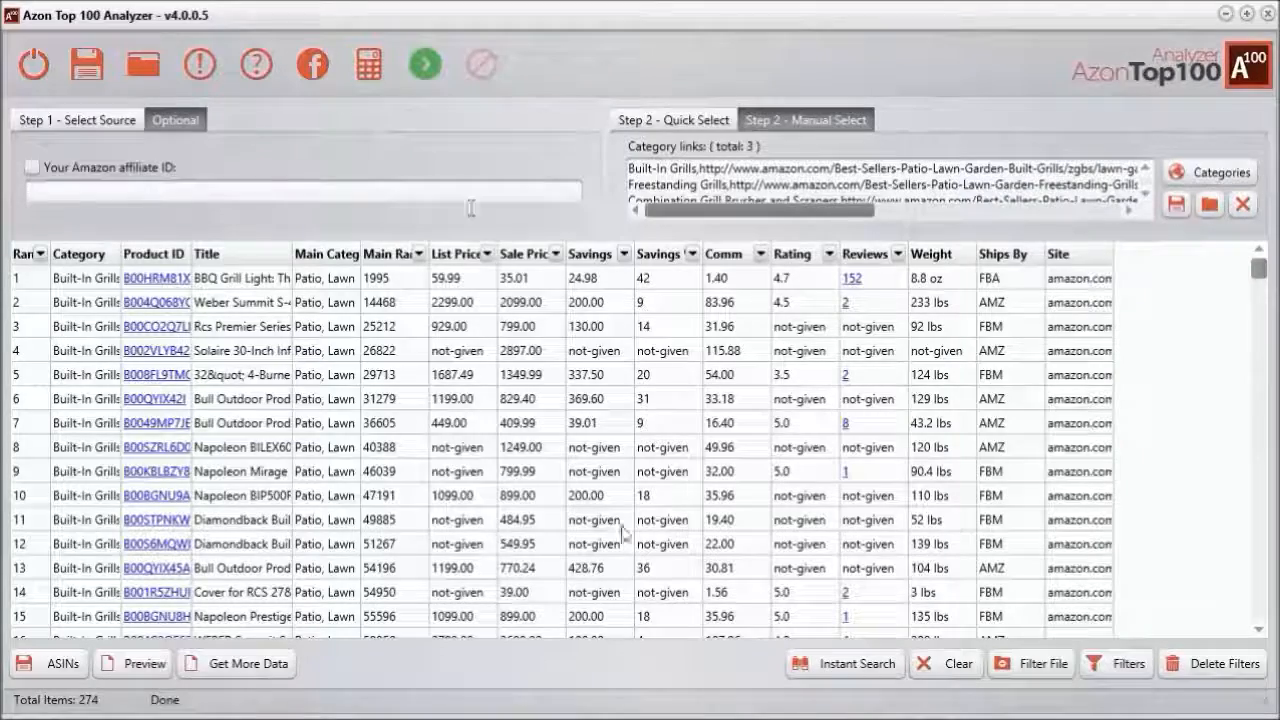
pyautogui.click(101, 83)
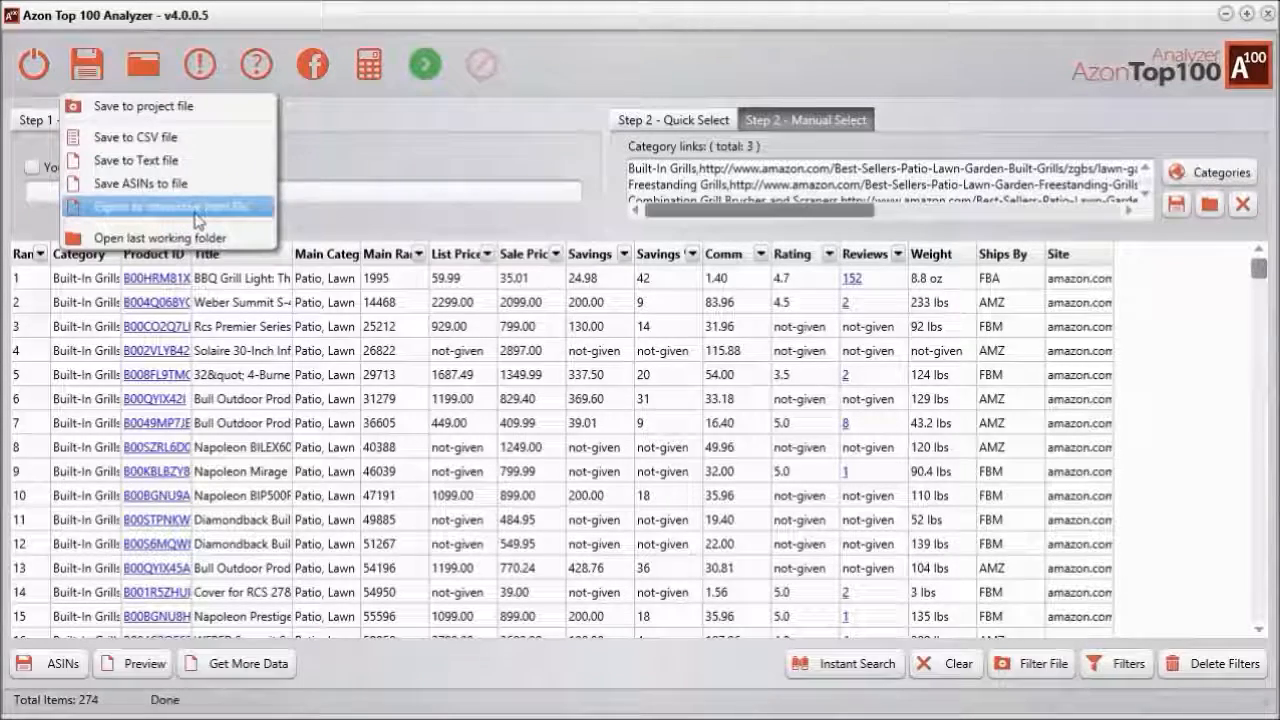
pyautogui.click(490, 668)
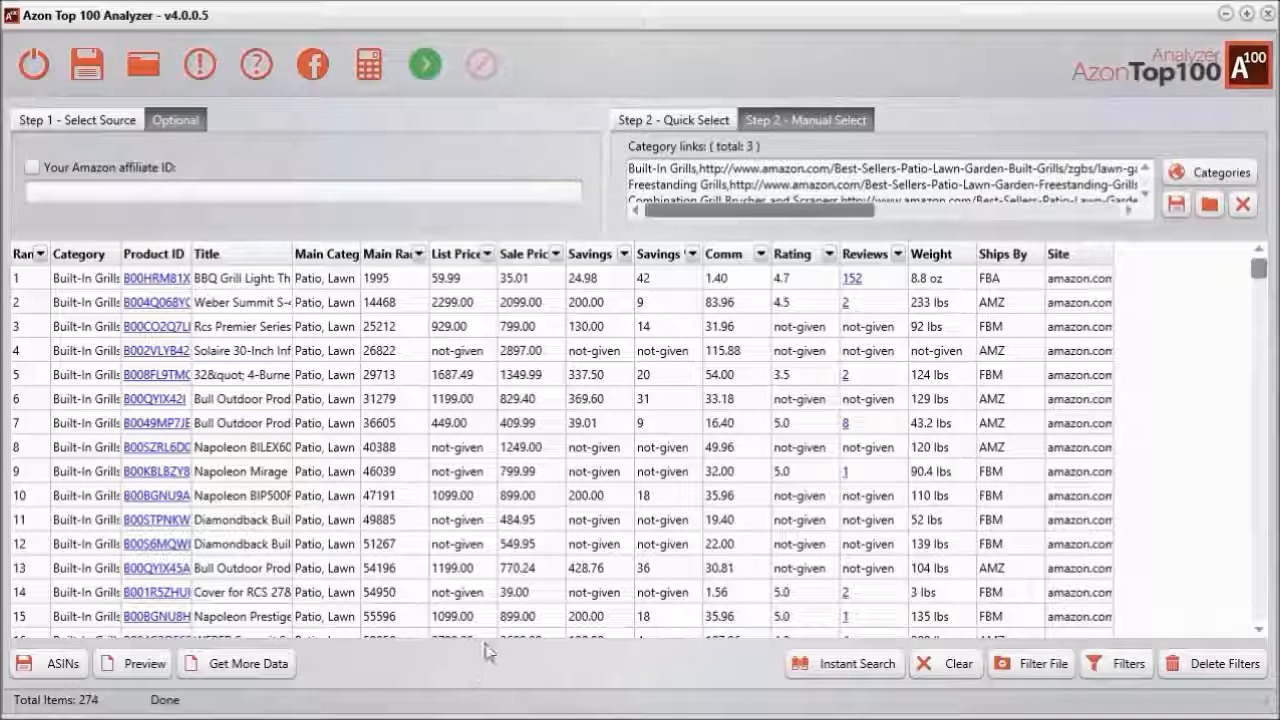
# Step: Select the List Price cells of the first ten products and copy their ASINs
pyautogui.moveTo(445, 283); pyautogui.dragTo(463, 496)
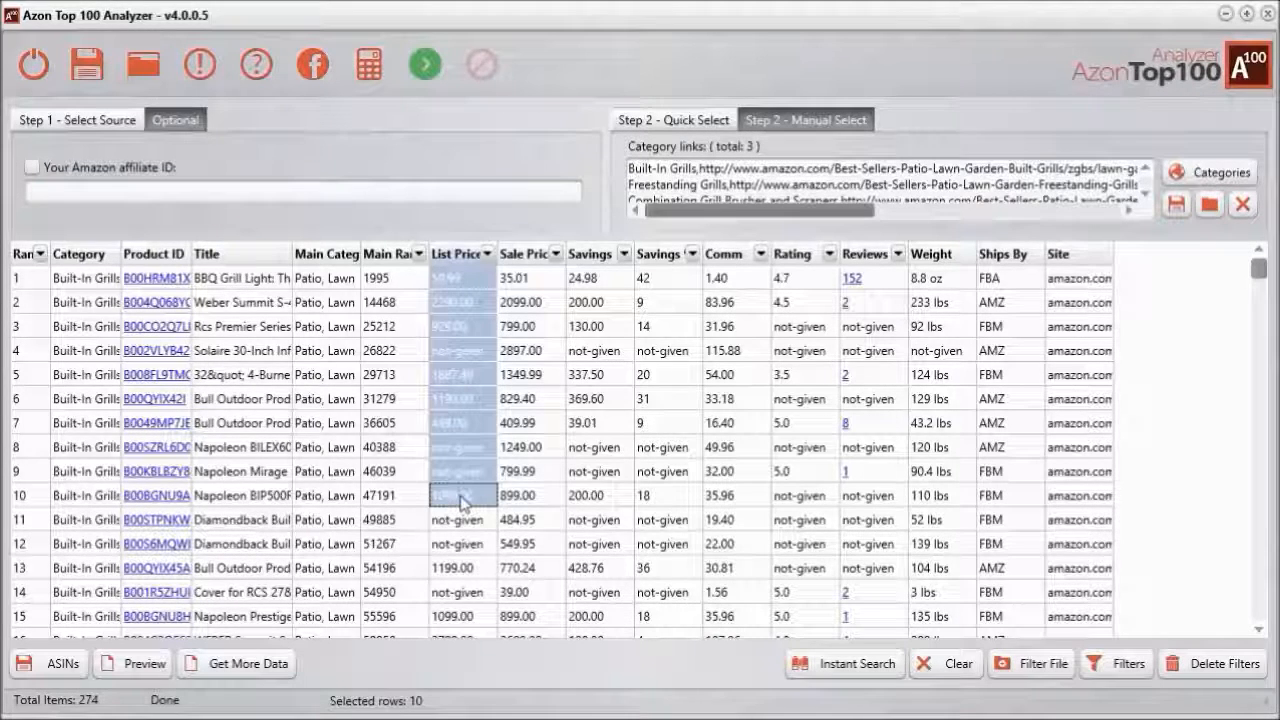
pyautogui.rightClick(463, 496)
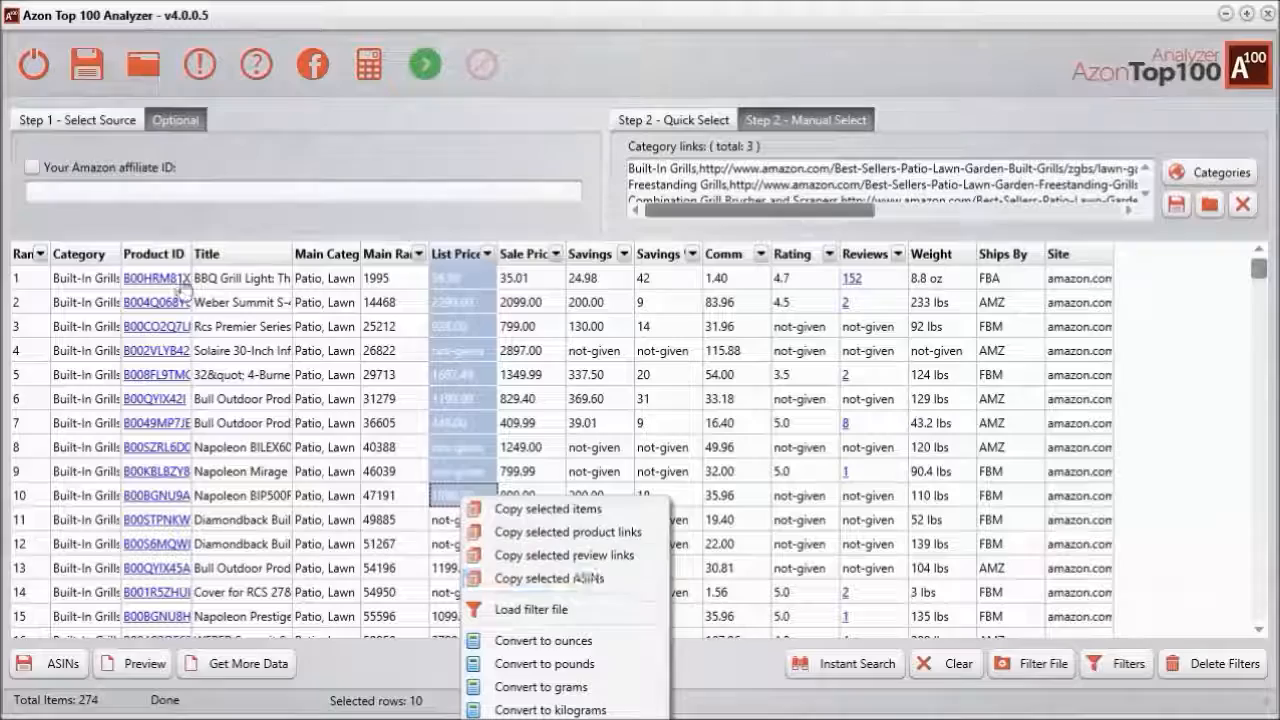
pyautogui.click(566, 582)
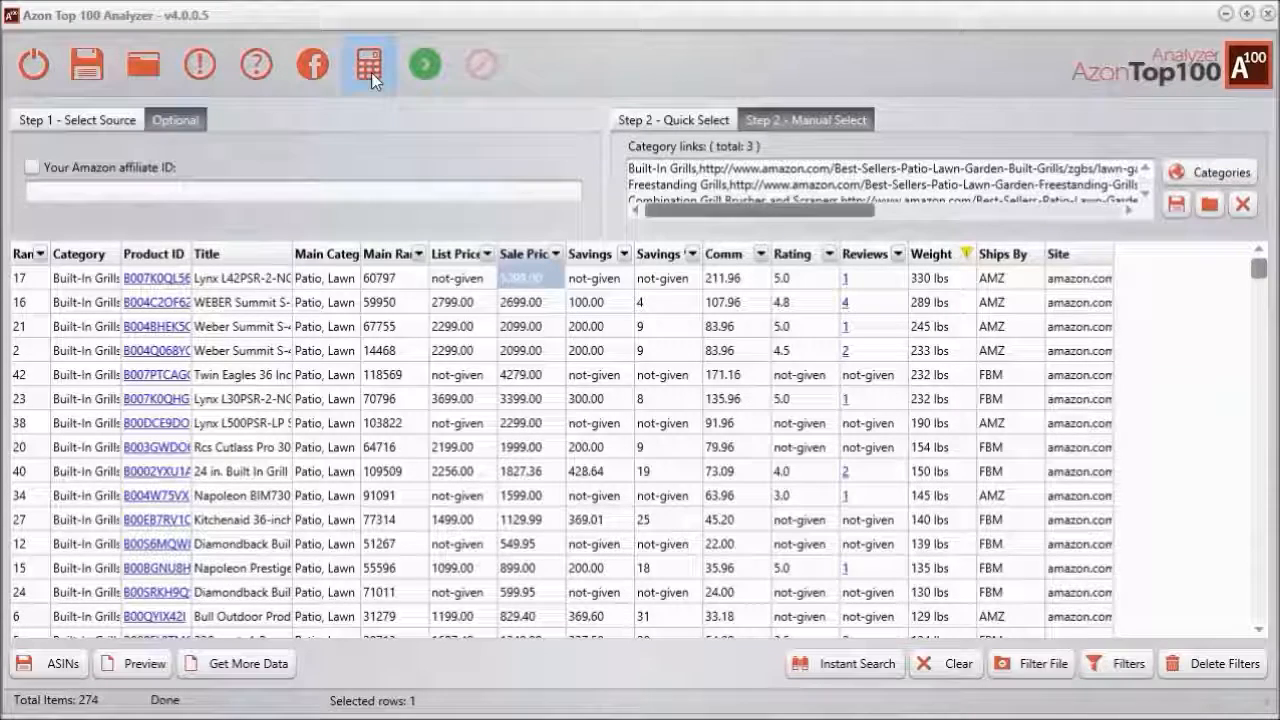
# Step: View the Amazon US and UK calculator options and look through the products sorted by weight
pyautogui.click(371, 72)
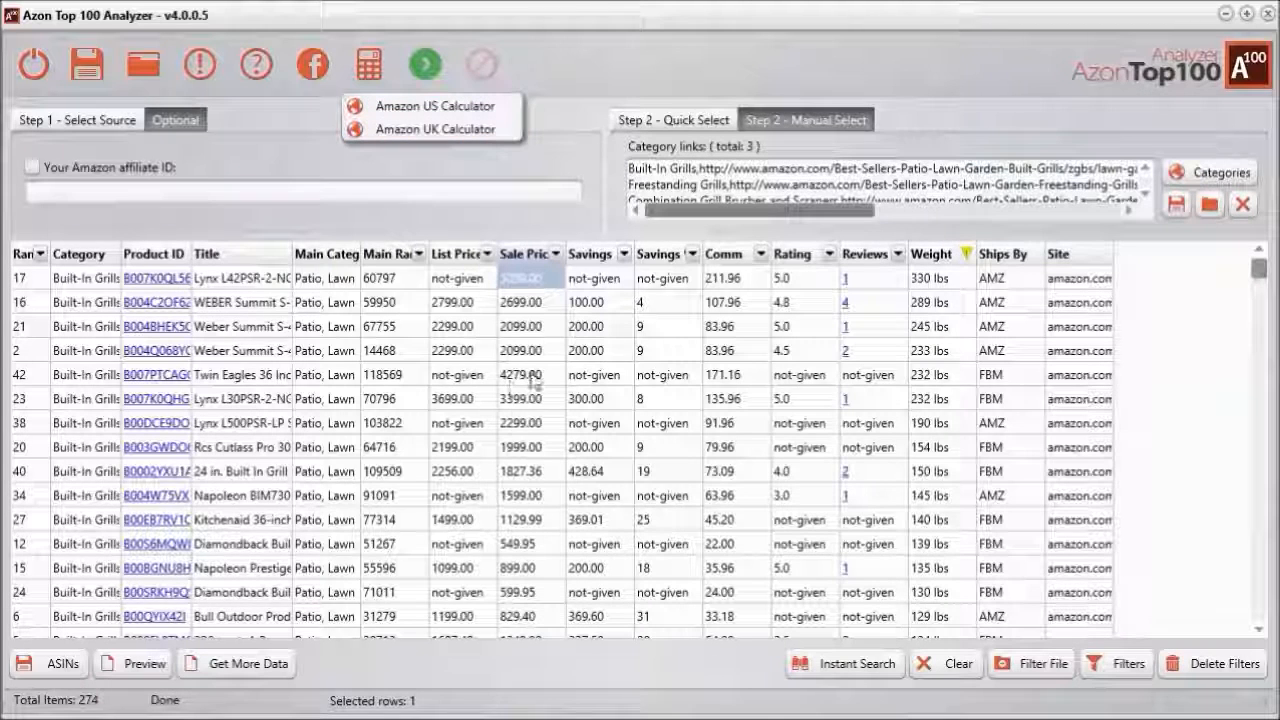
pyautogui.click(519, 308)
pyautogui.scroll(-4, 477, 517)
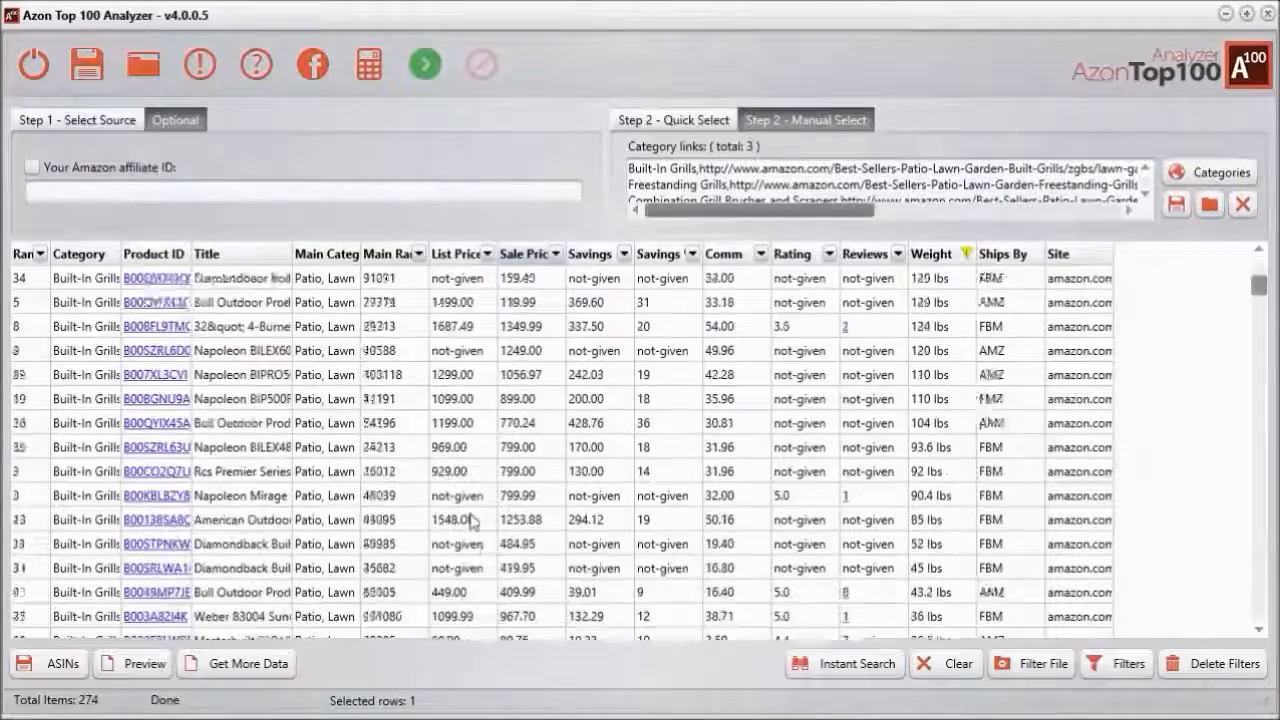
pyautogui.scroll(4, 474, 520)
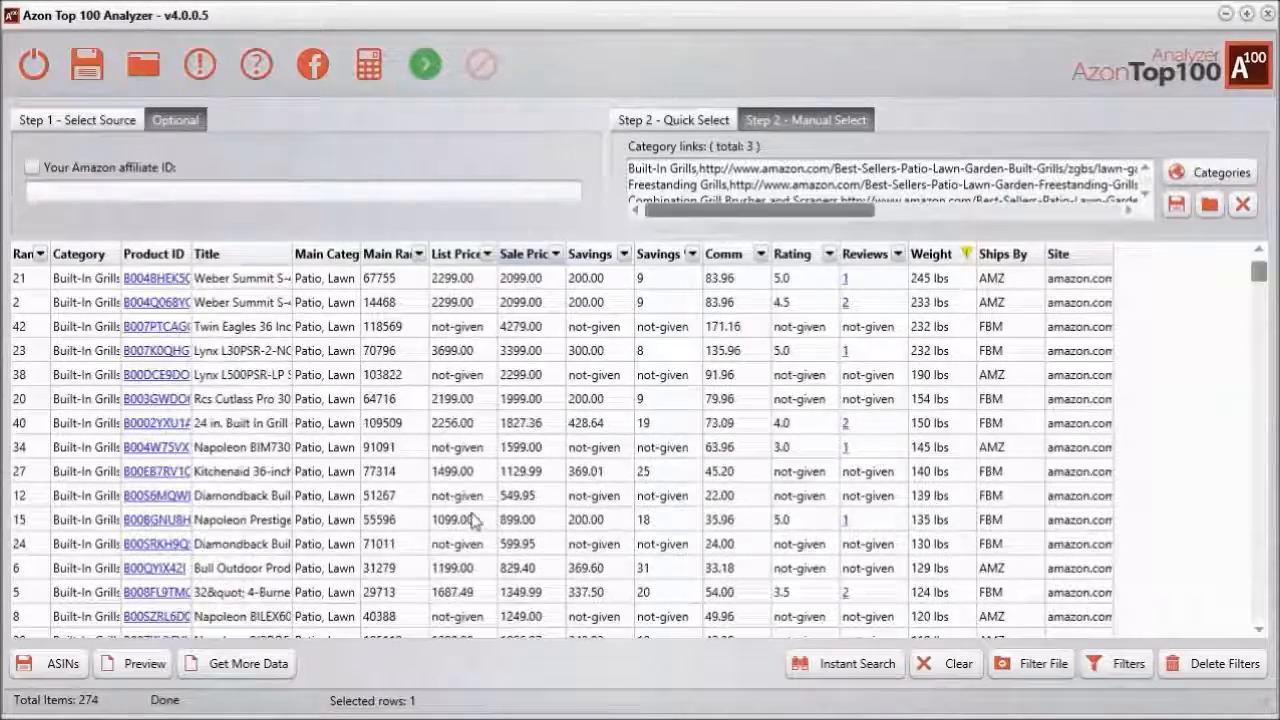
# Step: Sort the results by List Price from highest to lowest
pyautogui.click(463, 256)
pyautogui.click(463, 256)
pyautogui.scroll(-6, 500, 517)
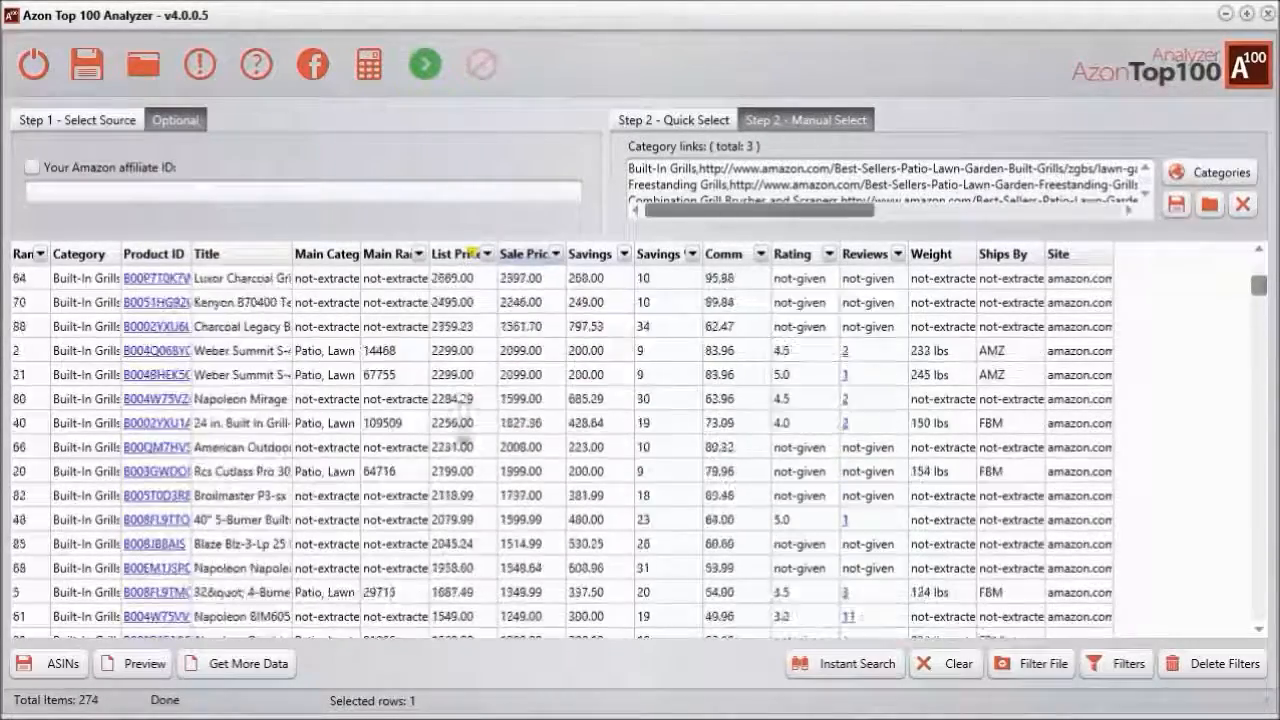
# Step: Copy the ASIN of the Charcoal Companion product ranked 77 in Freestanding Grills, near the low end of the price-sorted results
pyautogui.scroll(-14, 500, 517)
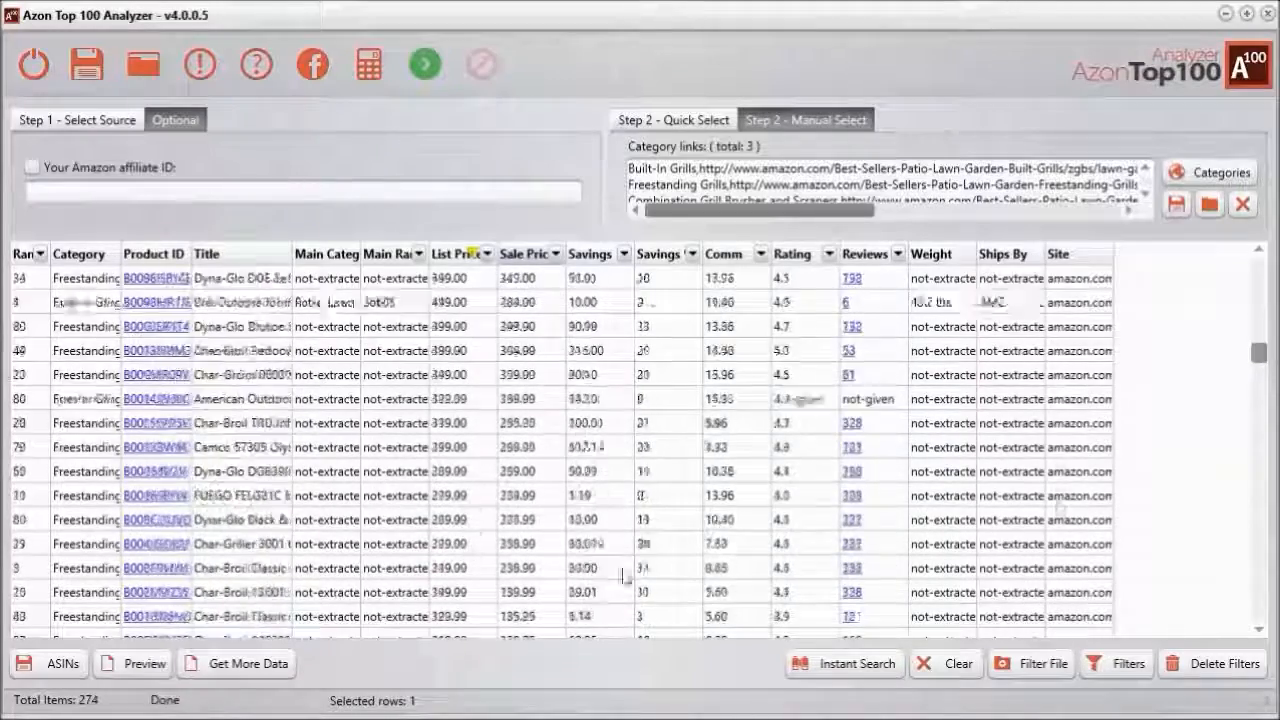
pyautogui.moveTo(1257, 360); pyautogui.dragTo(1254, 466)
pyautogui.click(492, 396)
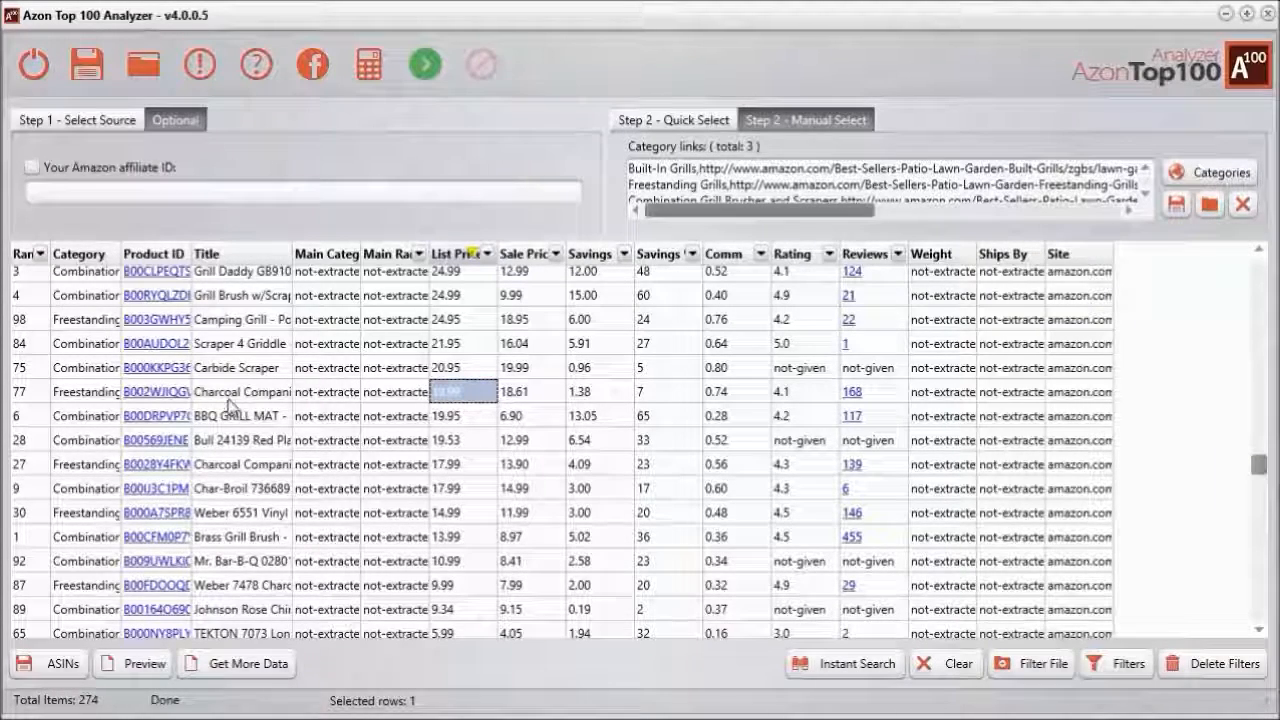
pyautogui.rightClick(459, 395)
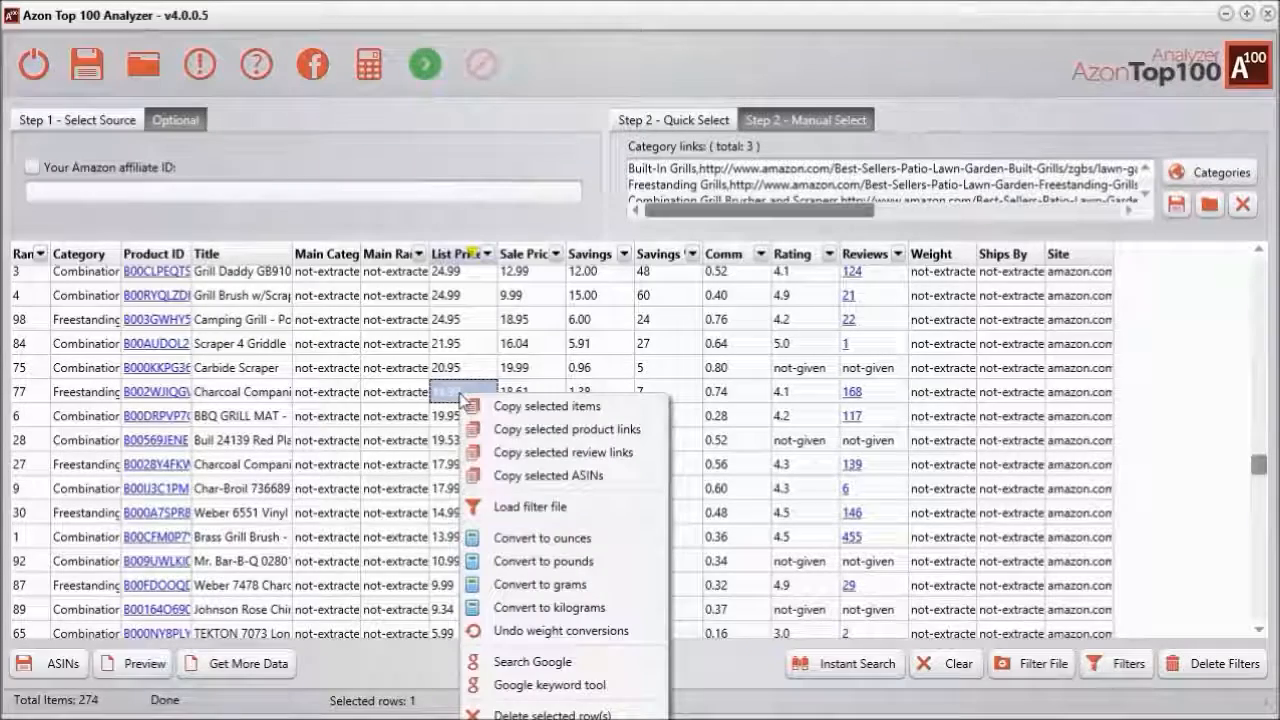
pyautogui.click(575, 480)
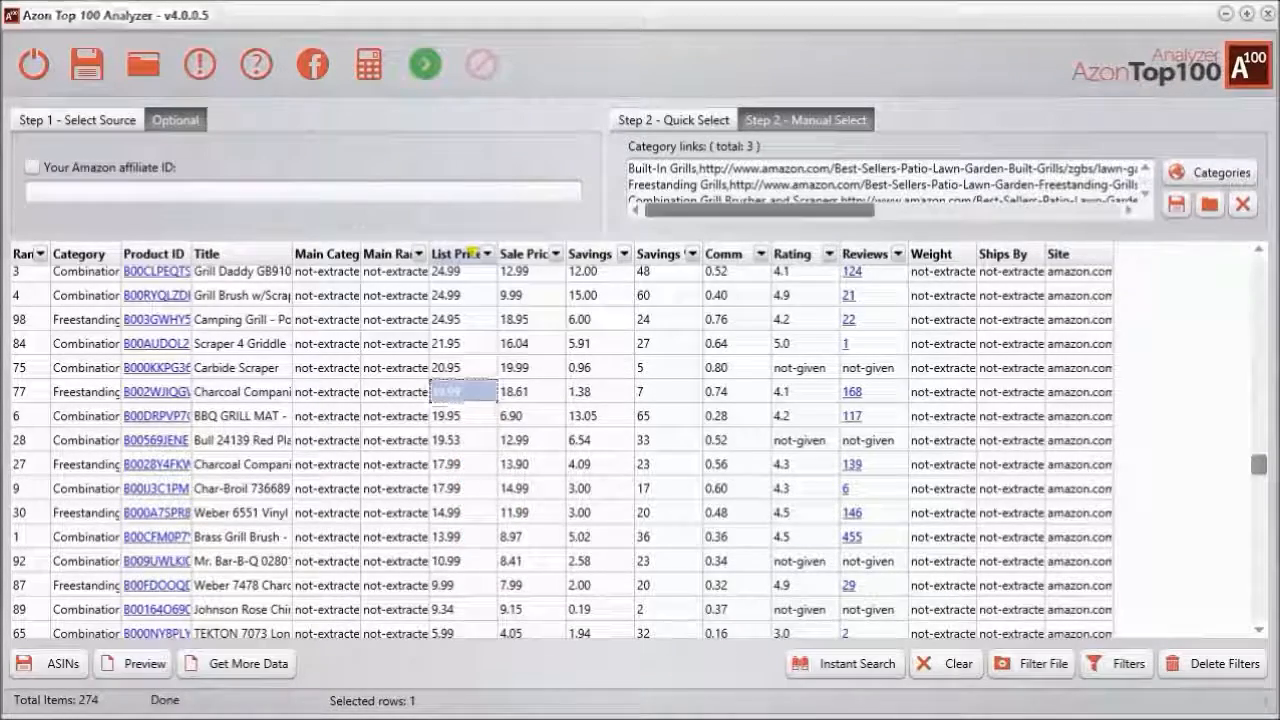
# Step: Switch to the FBA Revenue Calculator and look up the product by its copied ASIN, B002WJIQGW
pyautogui.hotkey('alt', 'Tab')
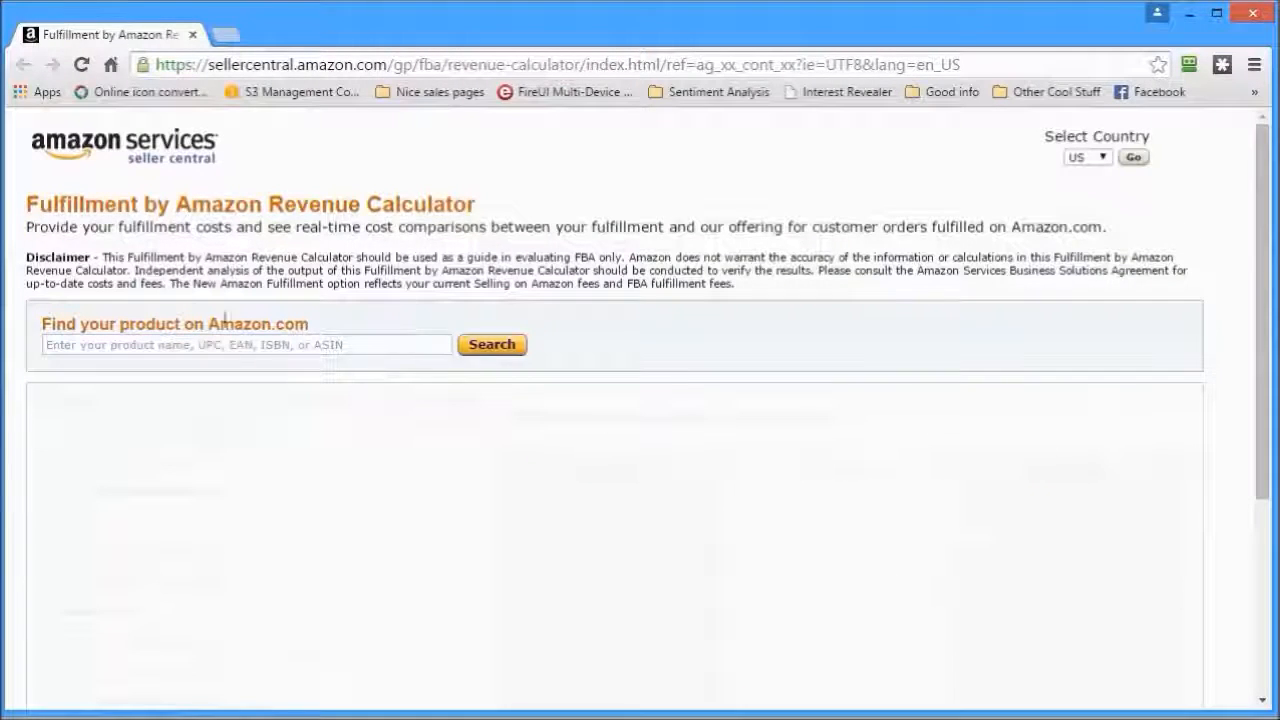
pyautogui.rightClick(122, 345)
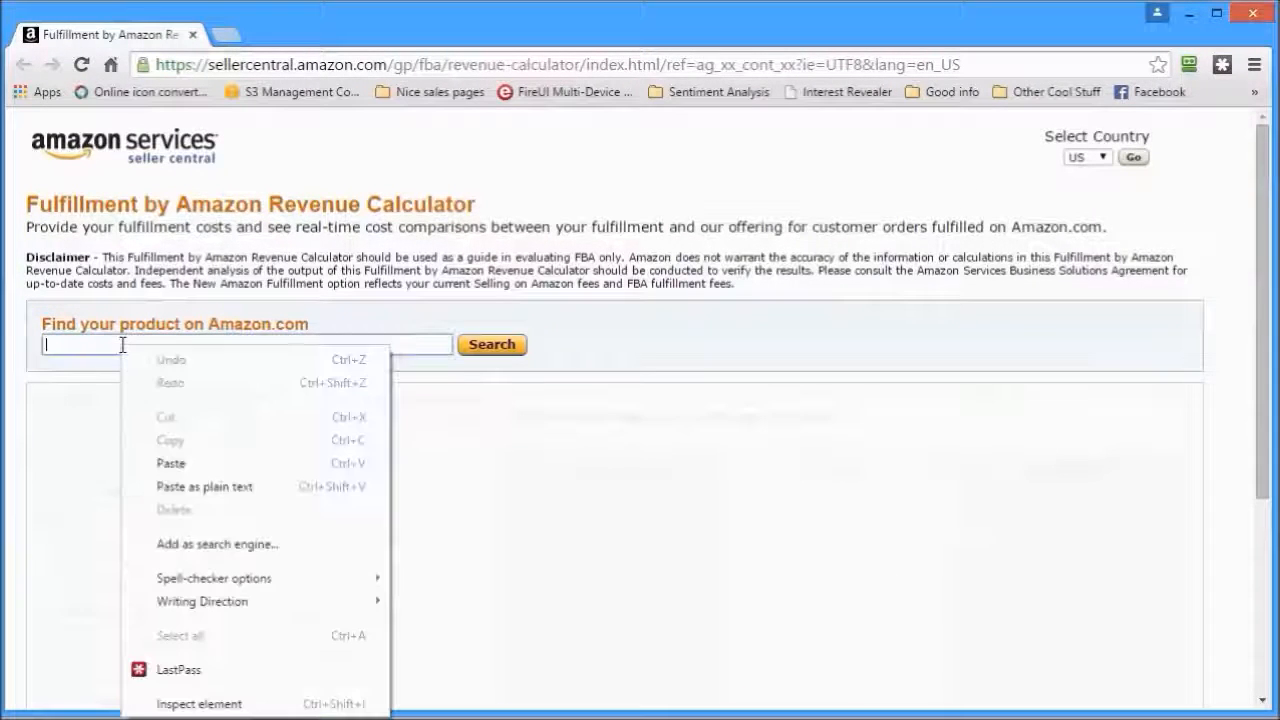
pyautogui.click(166, 463)
pyautogui.click(520, 345)
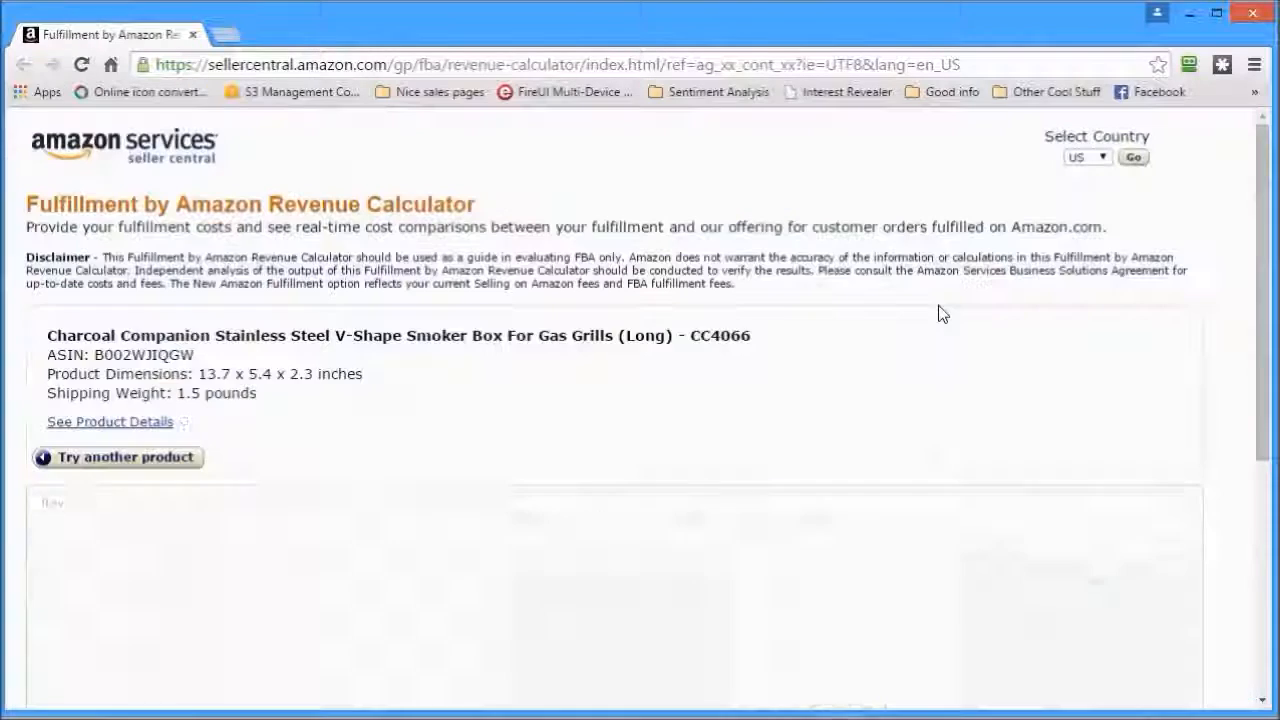
pyautogui.scroll(-3, 536, 452)
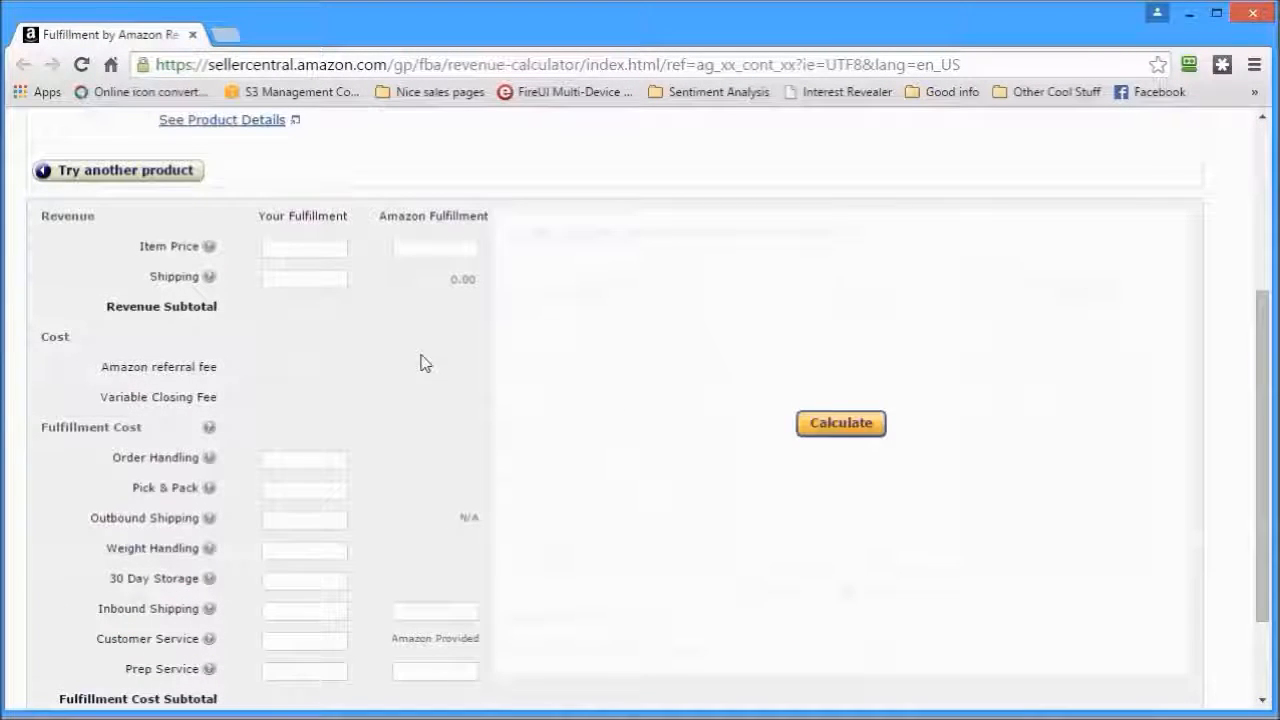
pyautogui.scroll(-1, 421, 378)
pyautogui.scroll(1, 421, 373)
pyautogui.scroll(3, 421, 375)
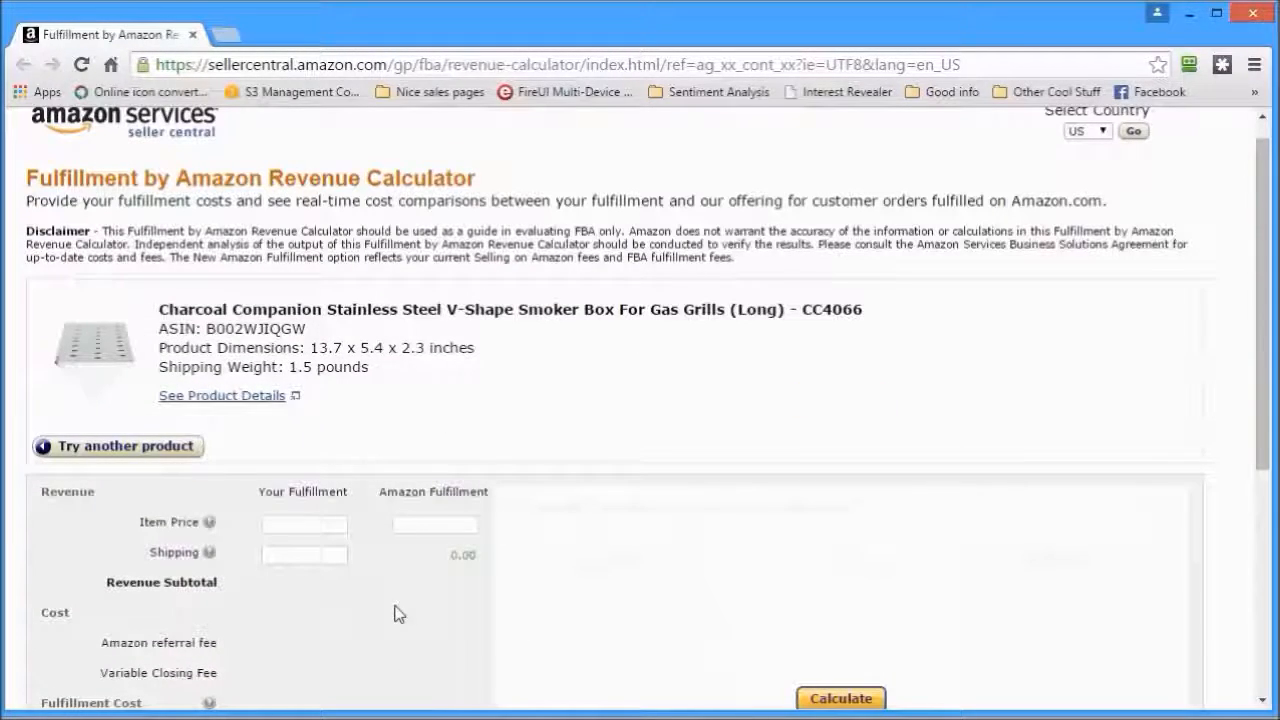
# Step: Switch back to Azon Top 100 Analyzer and copy the list price of the Charcoal Companion product ranked 77
pyautogui.click(1188, 15)
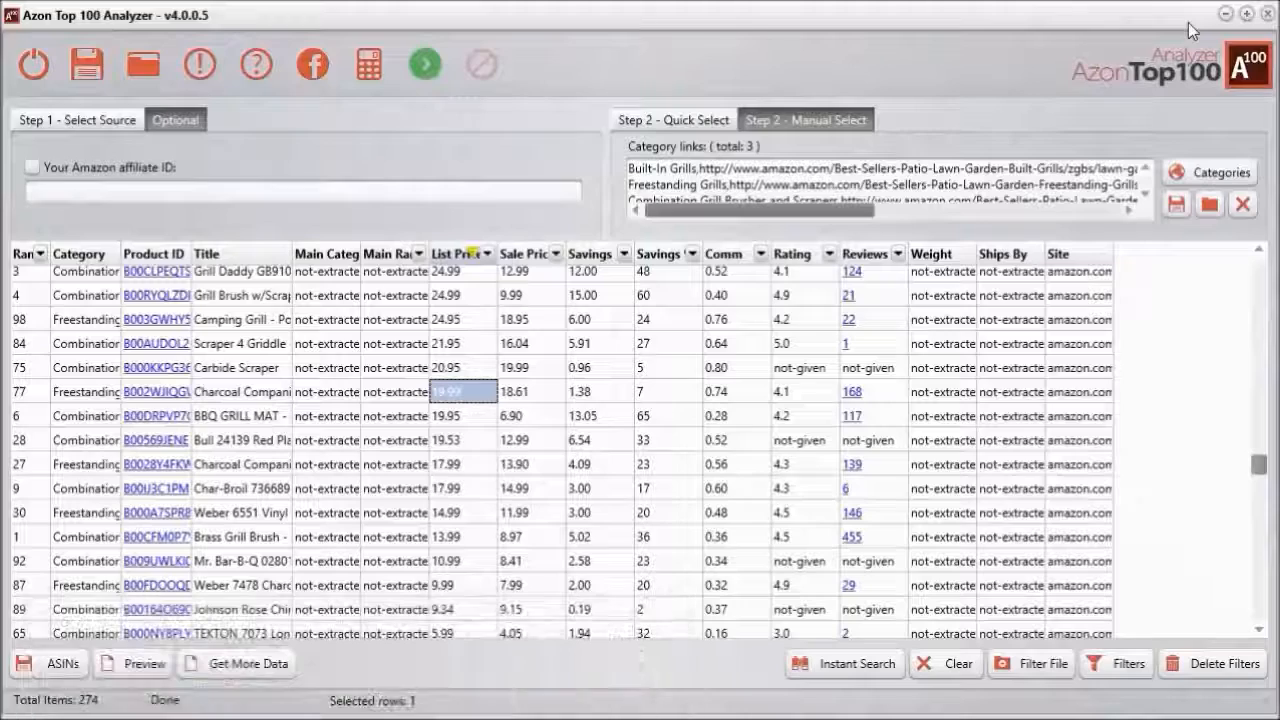
pyautogui.rightClick(463, 393)
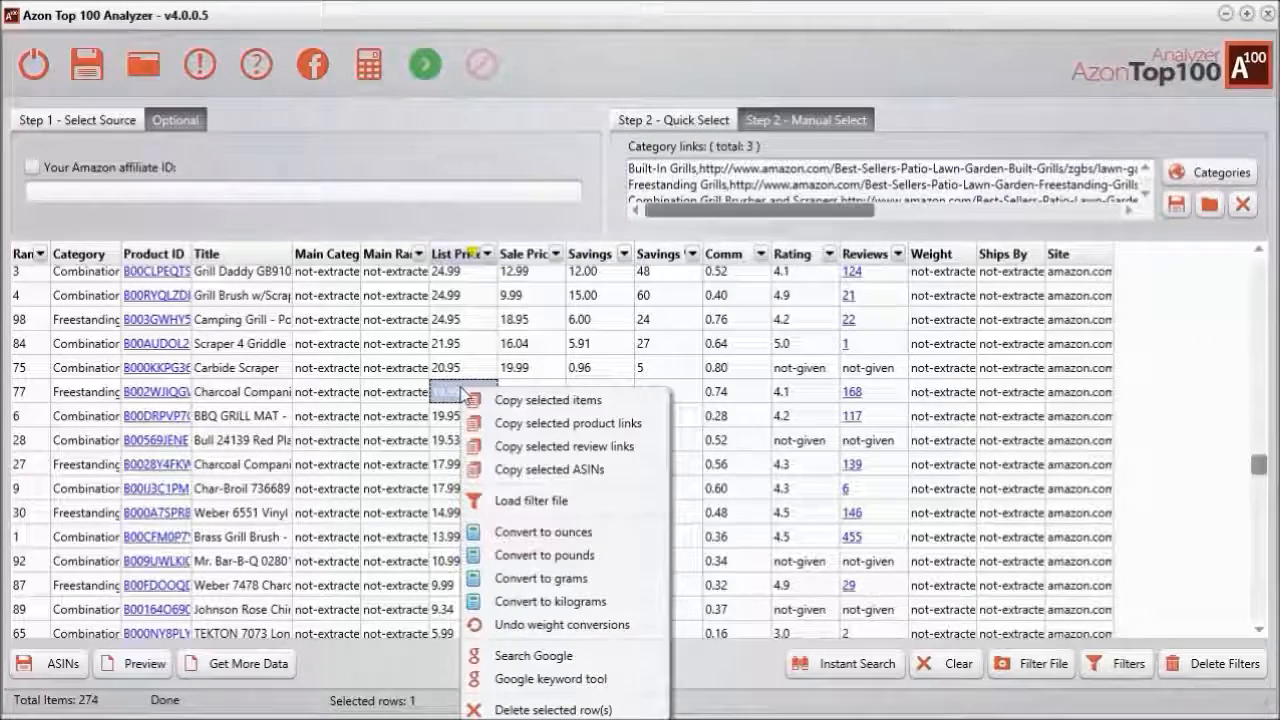
pyautogui.click(520, 400)
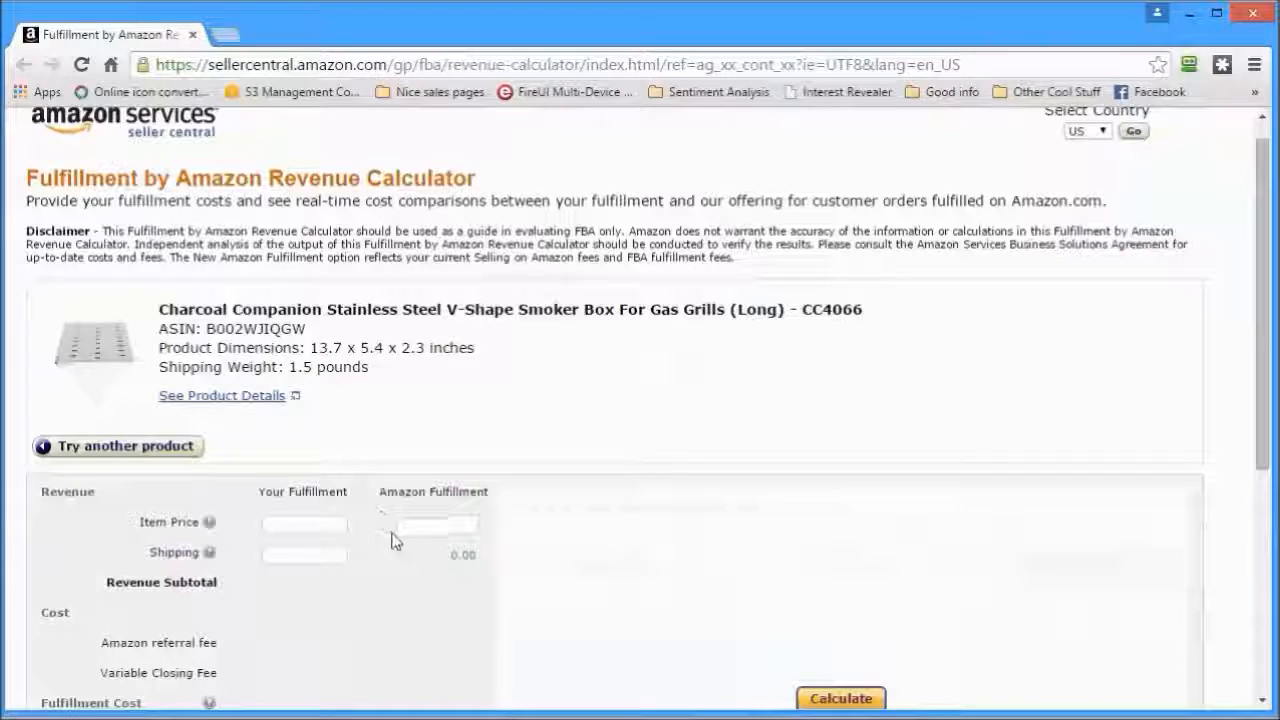
# Step: In the FBA Revenue Calculator, enter 19.99 as the Amazon Fulfillment item price and calculate the costs
pyautogui.rightClick(410, 520)
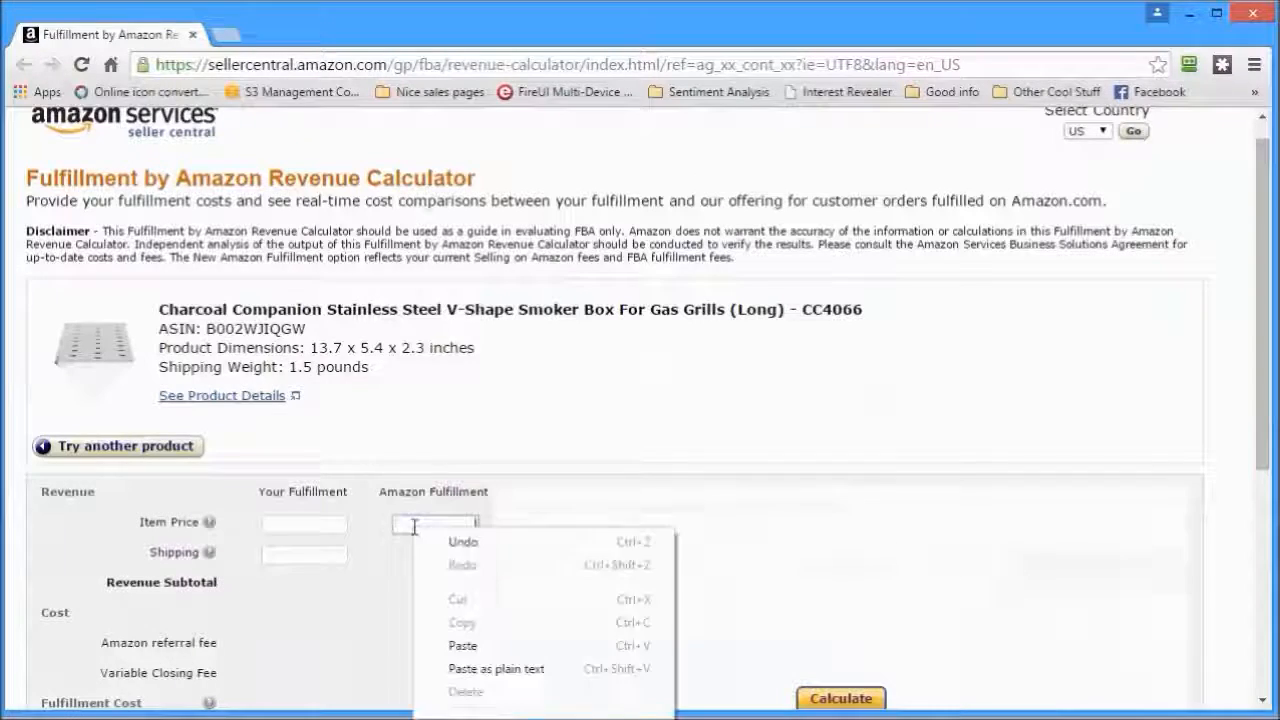
pyautogui.click(465, 646)
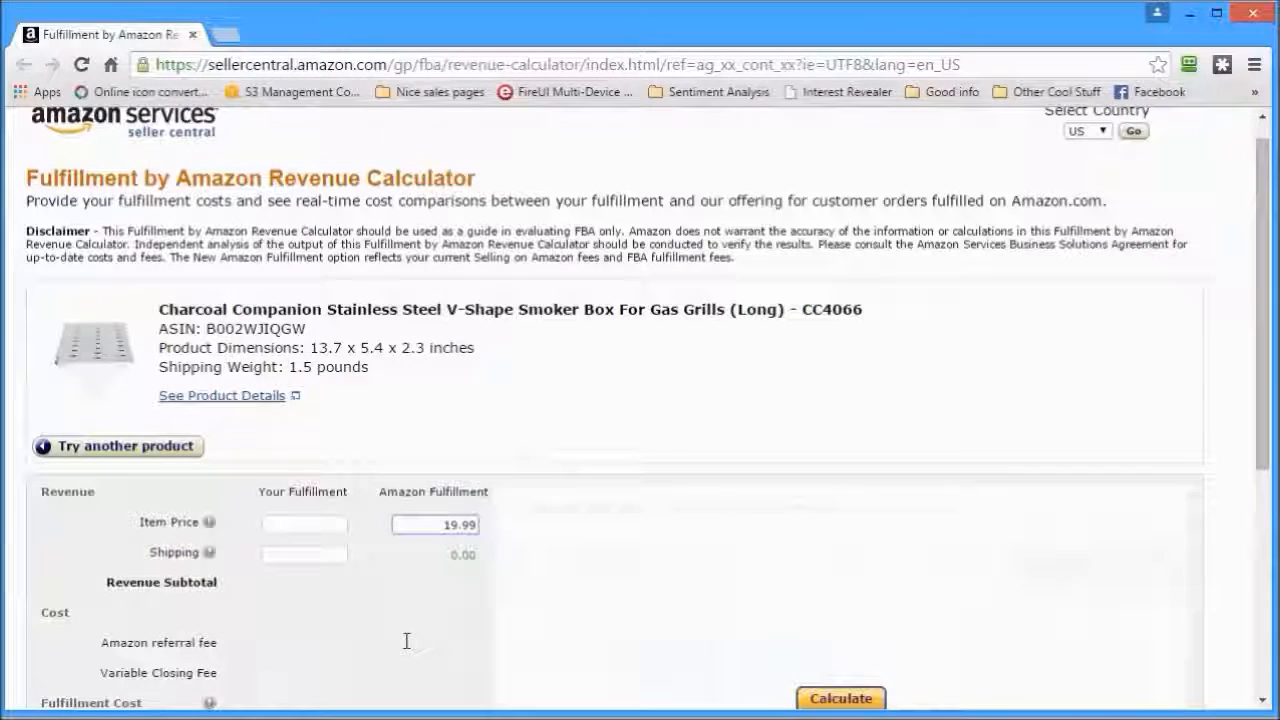
pyautogui.scroll(-4, 410, 635)
pyautogui.click(863, 313)
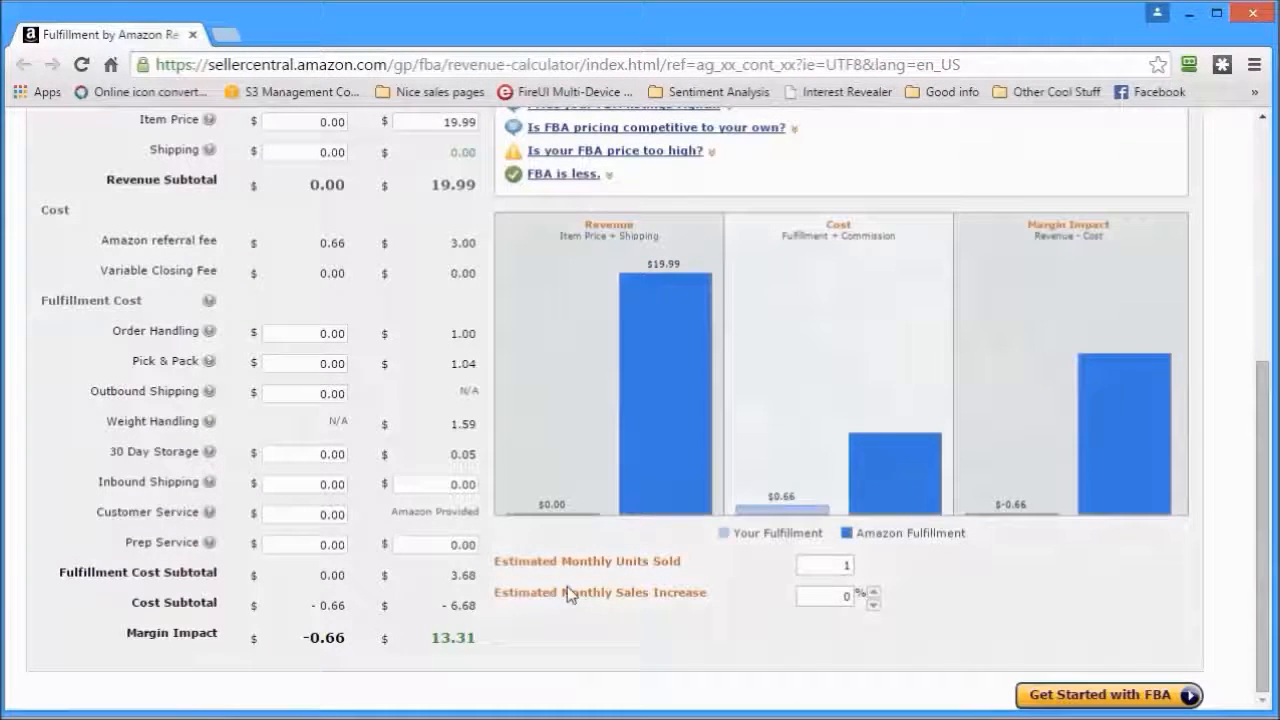
# Step: Examine the Amazon Fulfillment margin impact together with the cost breakdown and comparison charts
pyautogui.doubleClick(470, 640)
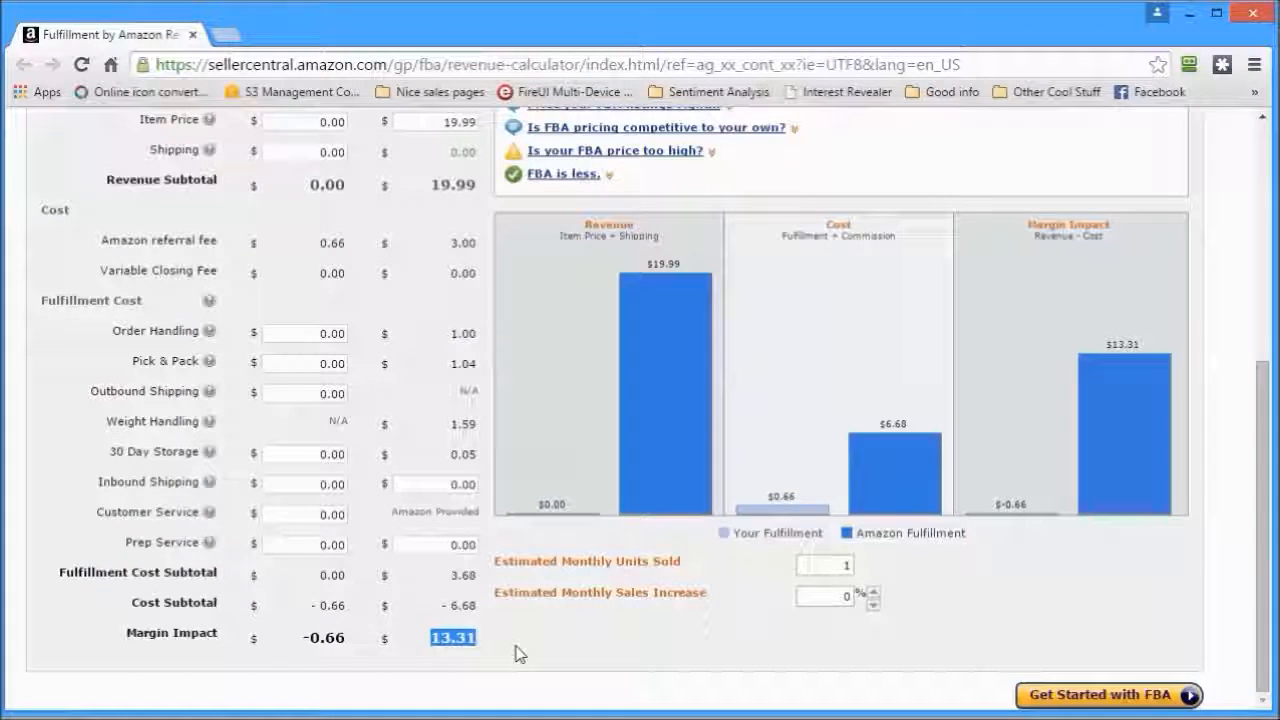
pyautogui.scroll(2, 518, 653)
pyautogui.scroll(-2, 518, 653)
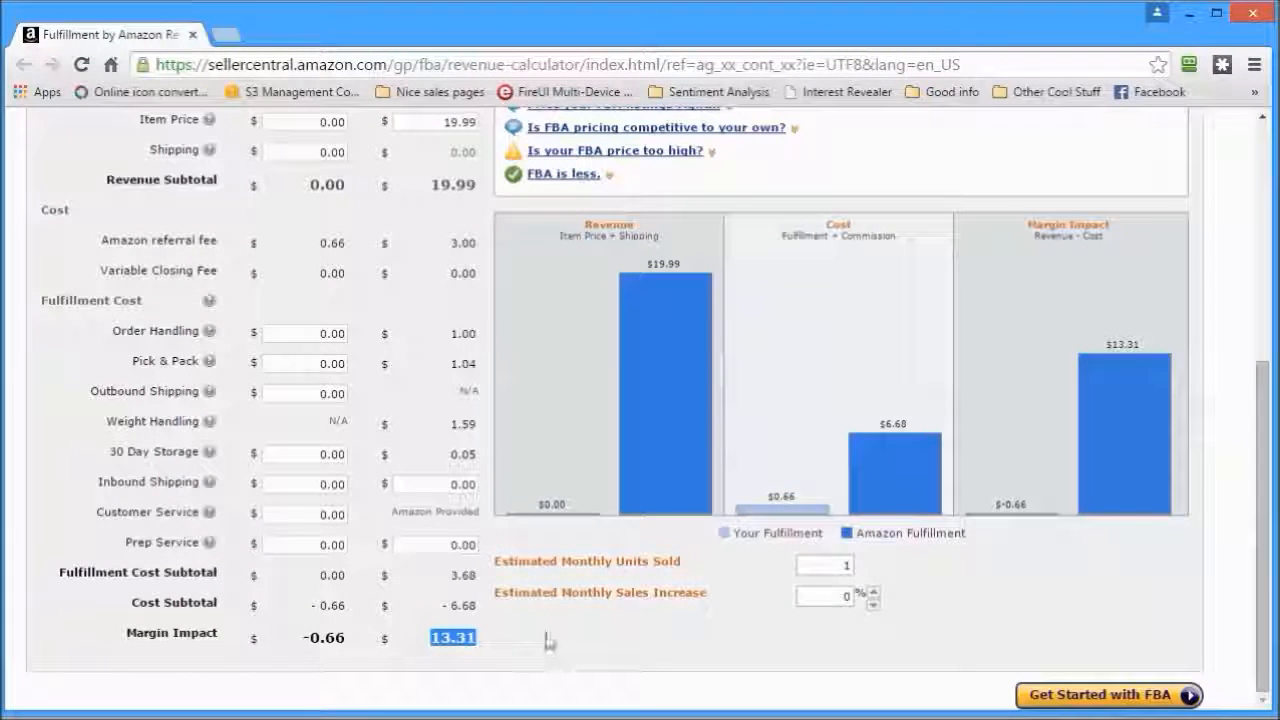
pyautogui.scroll(1, 549, 640)
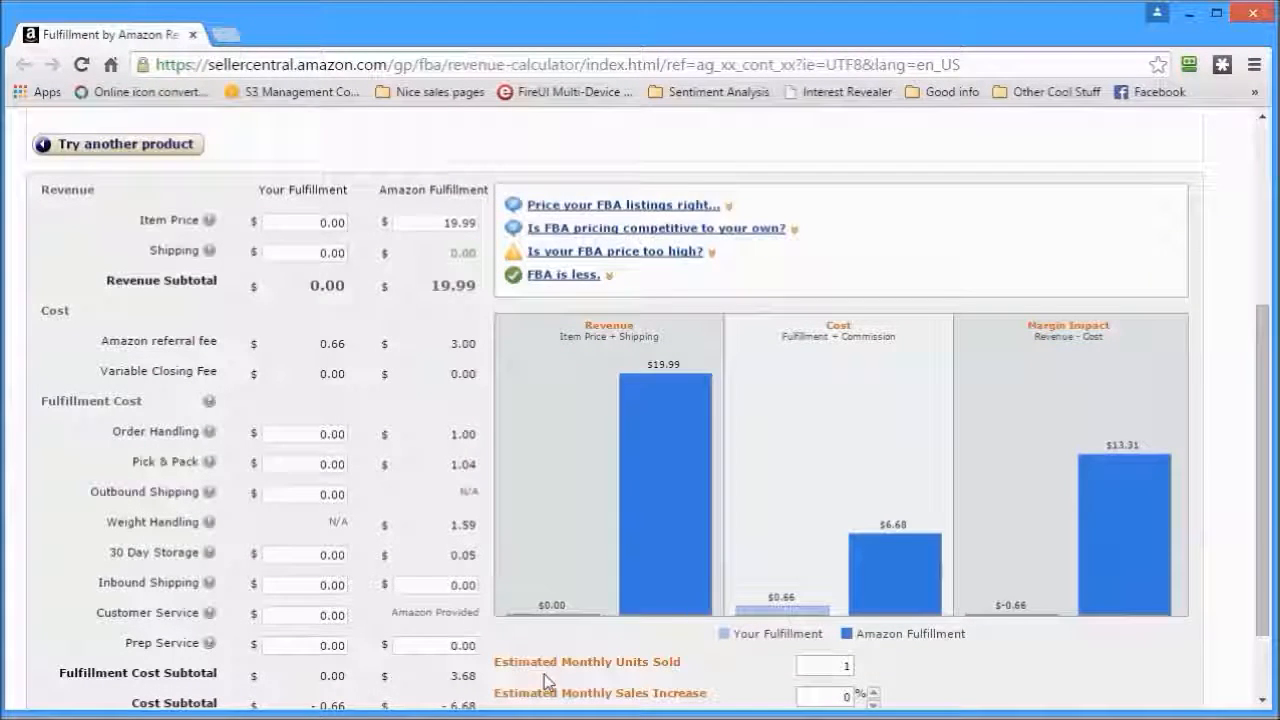
pyautogui.scroll(-1, 547, 679)
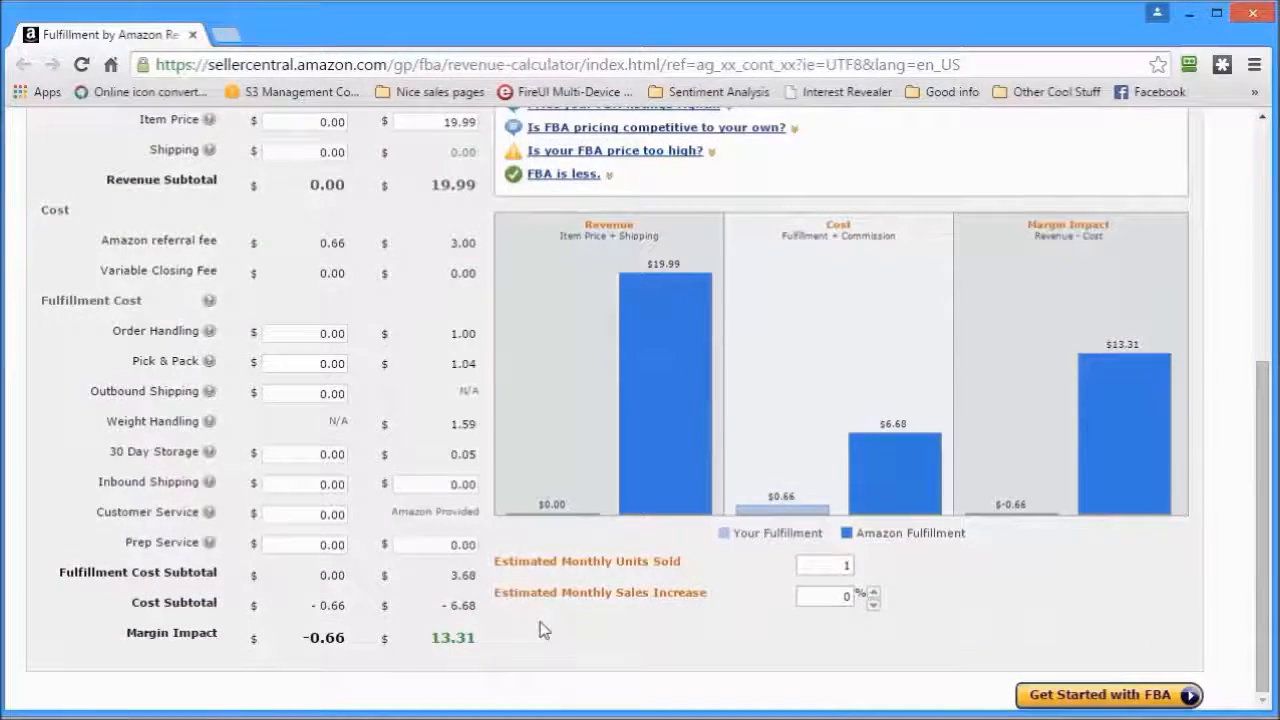
pyautogui.scroll(2, 543, 625)
# Step: Return to Azon Top 100 Analyzer and view the available Amazon US and UK calculator options
pyautogui.click(1192, 14)
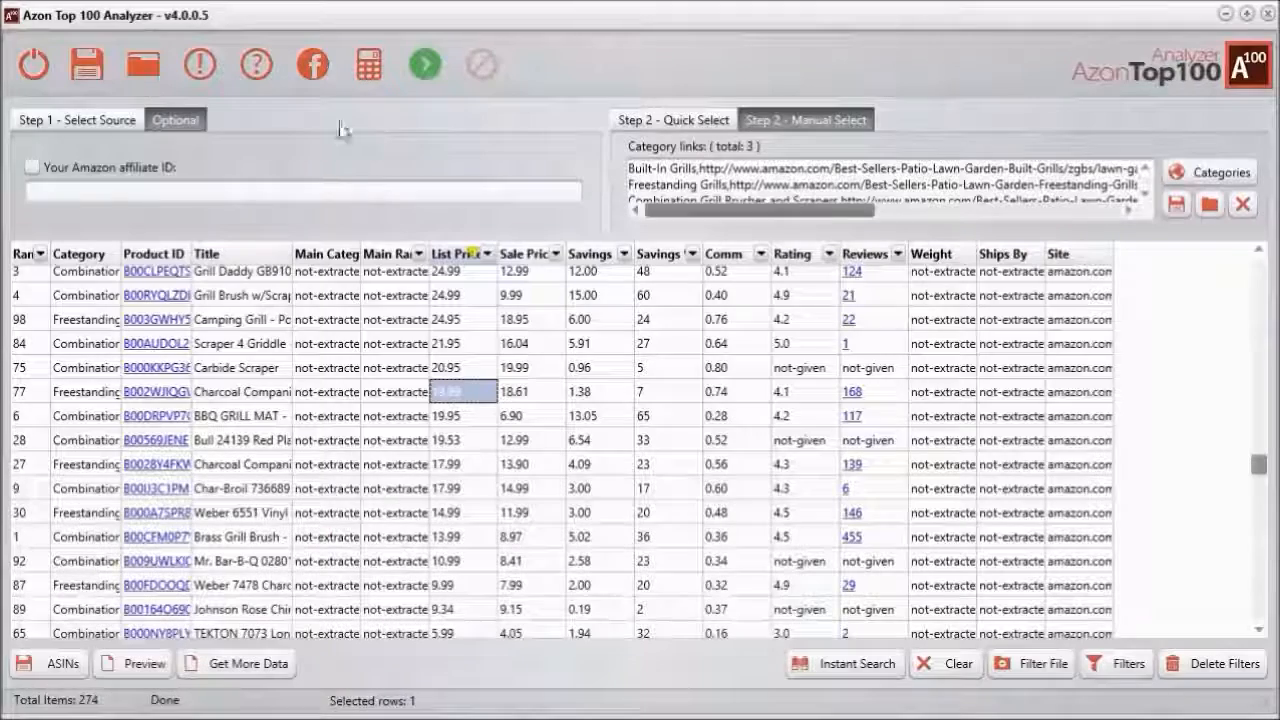
pyautogui.click(381, 58)
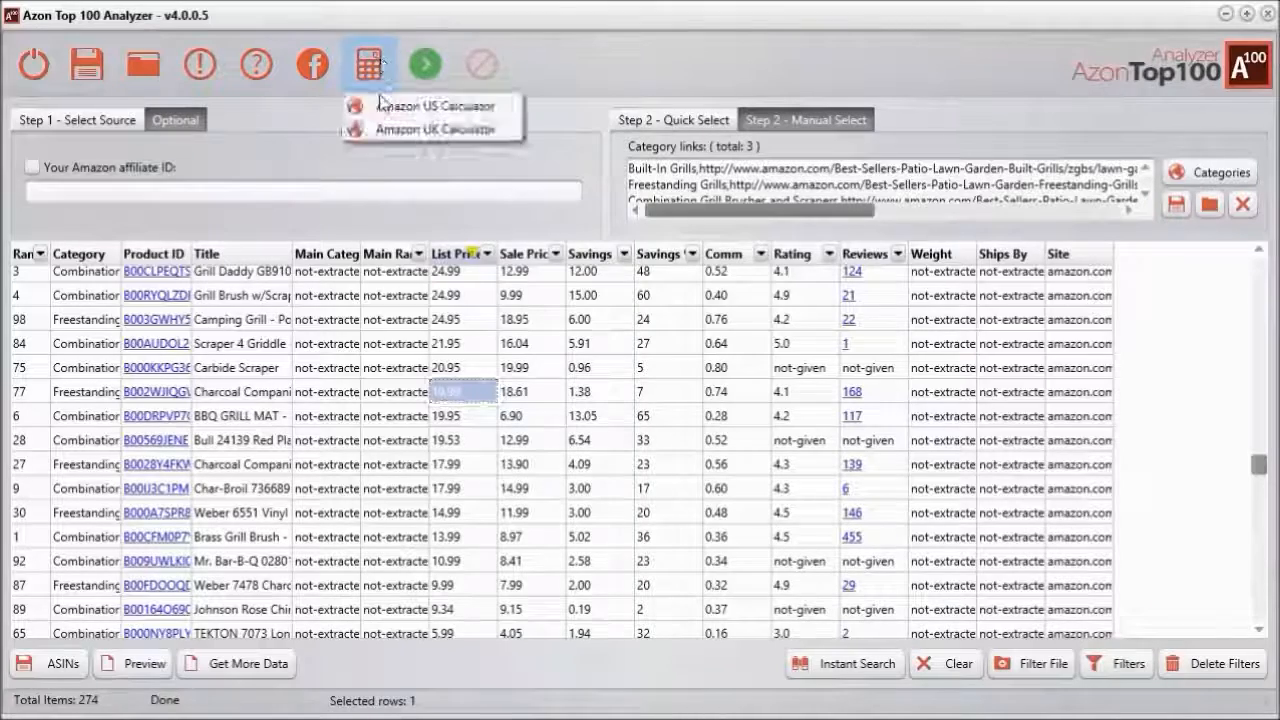